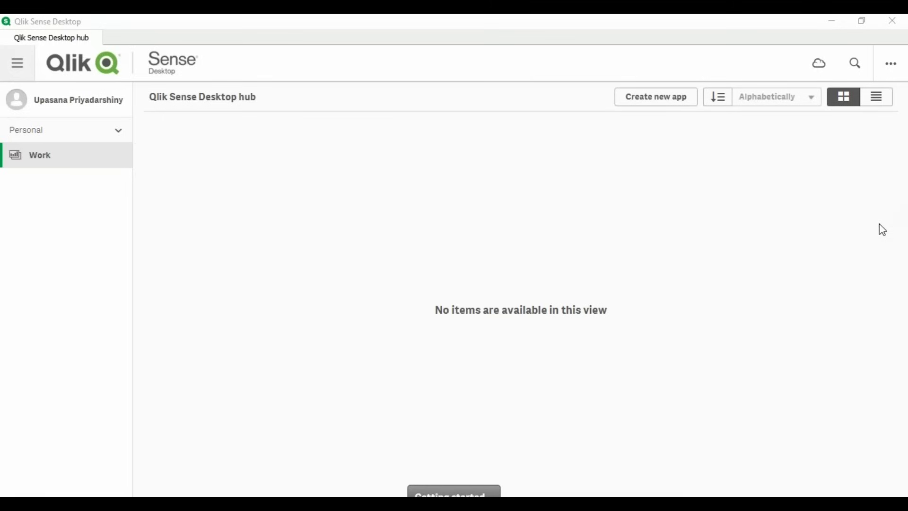
# Create a new app named "Edureka demo" and open it.
pyautogui.click(661, 99)
pyautogui.write('Edureka demo')
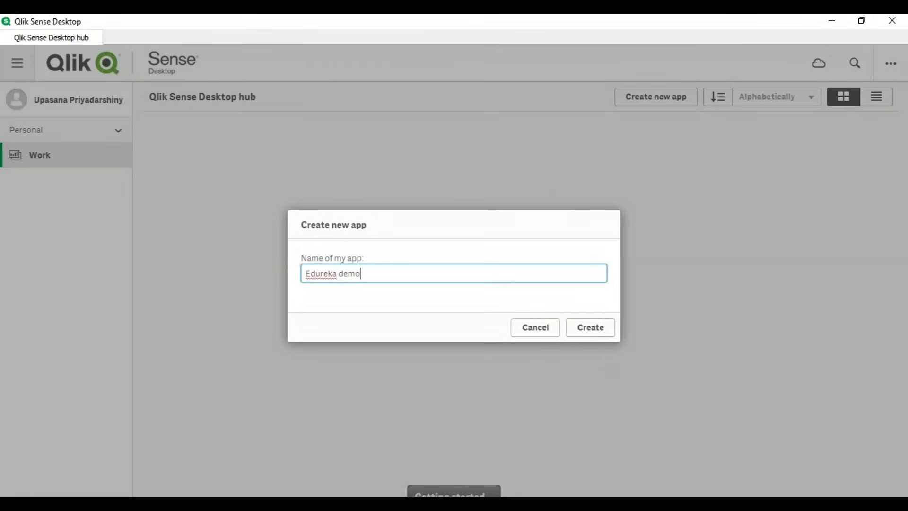
pyautogui.press('Return')
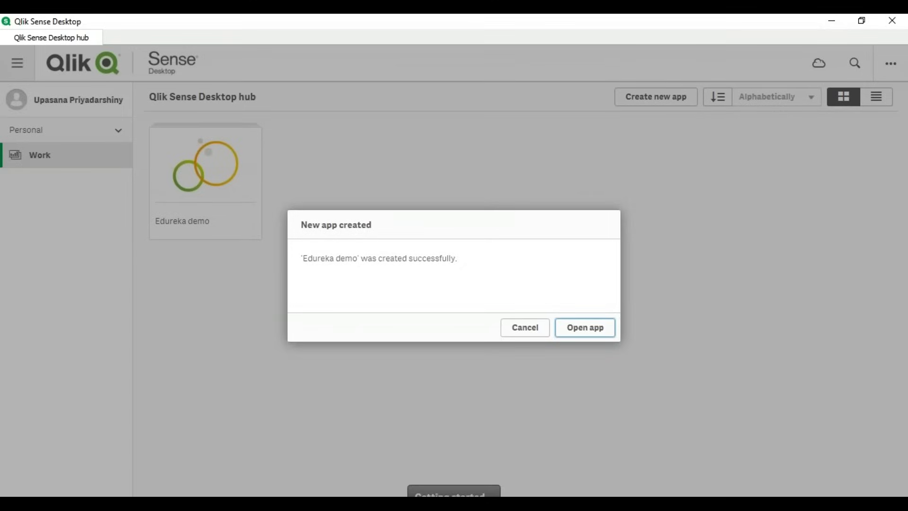
pyautogui.press('Return')
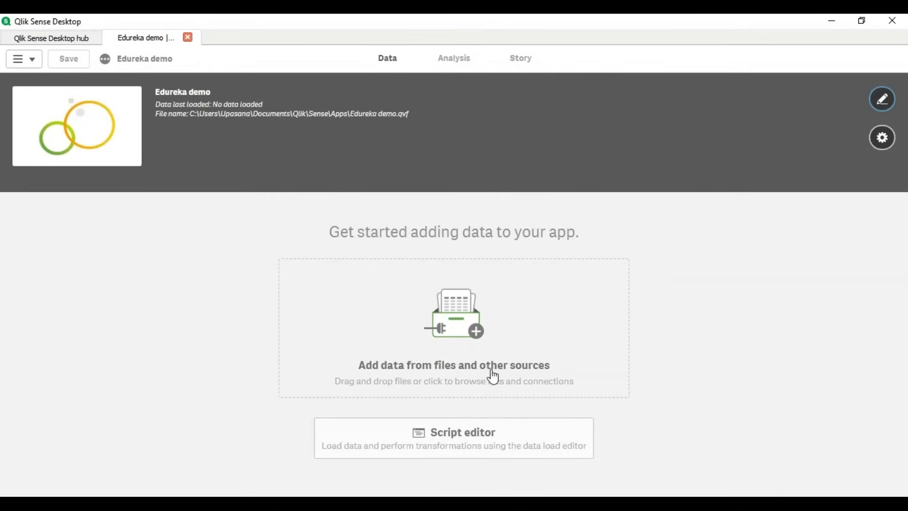
# Choose Tableau vs QlikView.xlsx from the computer's Desktop > video > Tableau files folder as the app's data source.
pyautogui.click(494, 377)
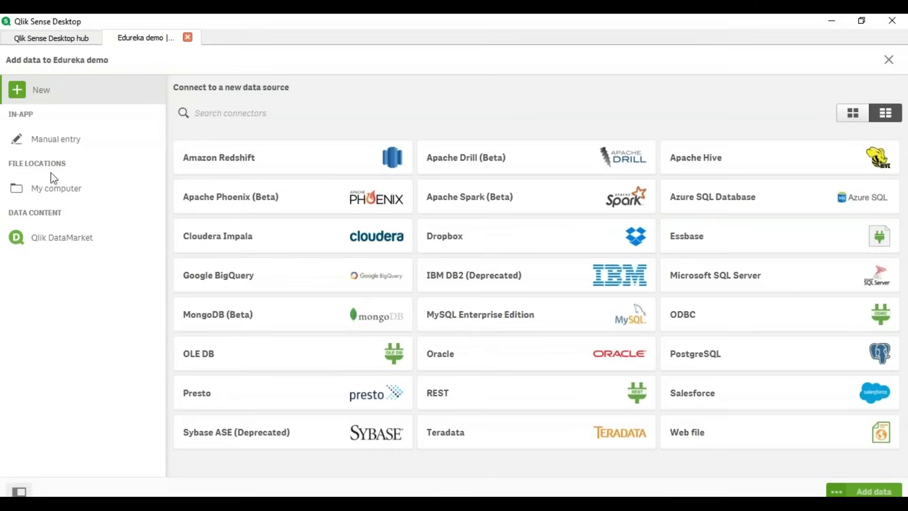
pyautogui.click(53, 189)
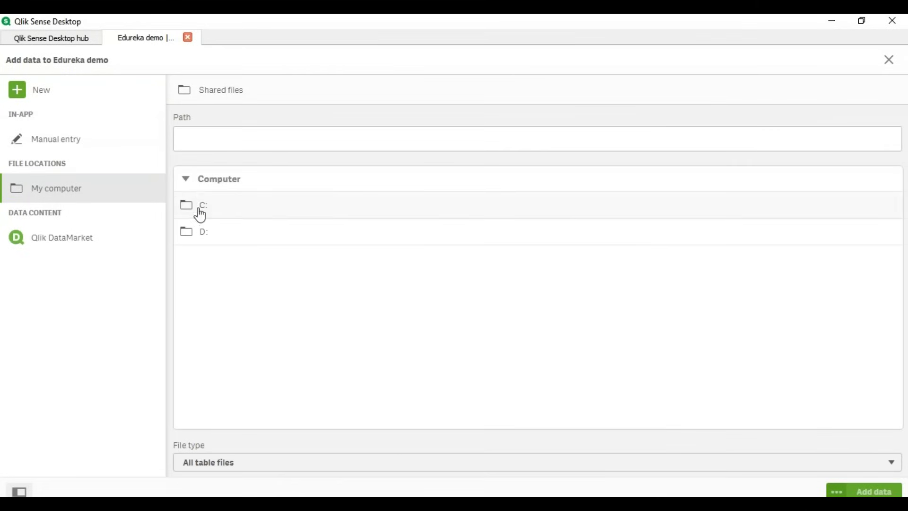
pyautogui.click(193, 199)
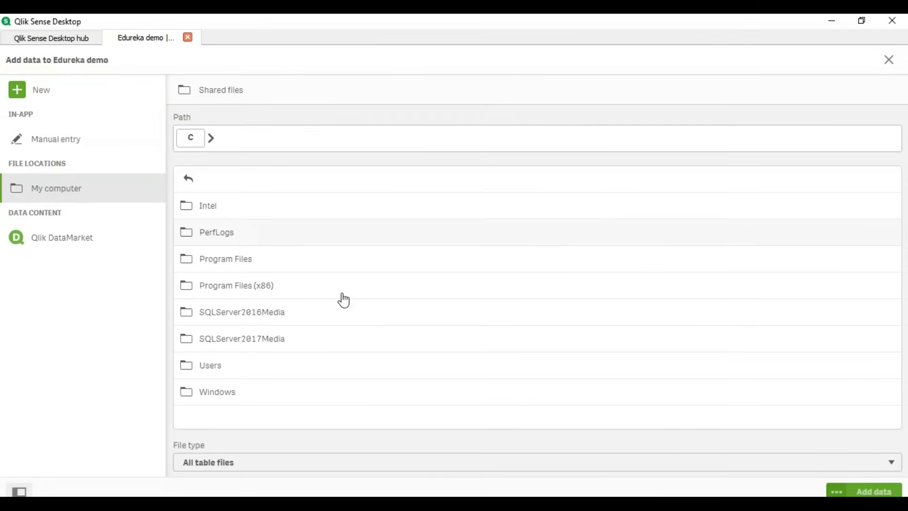
pyautogui.click(322, 376)
pyautogui.scroll(-5, 888, 311)
pyautogui.click(330, 209)
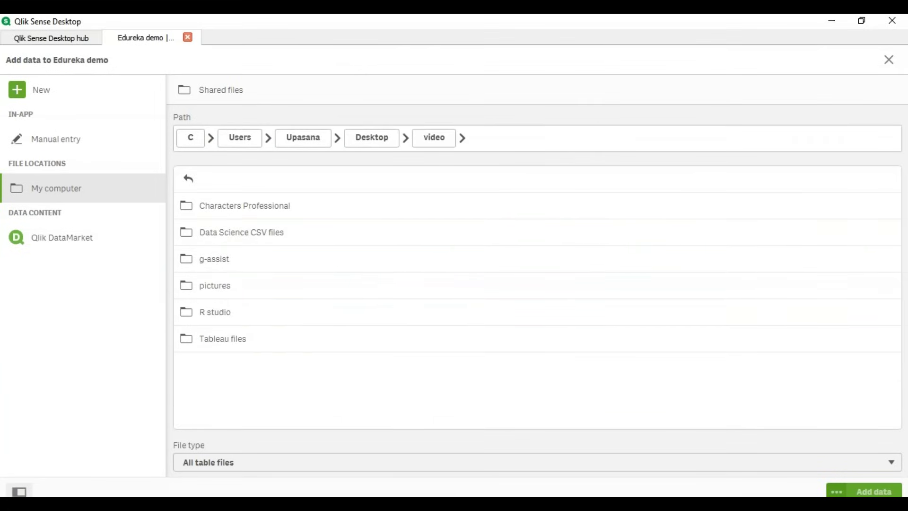
pyautogui.click(284, 338)
pyautogui.click(286, 204)
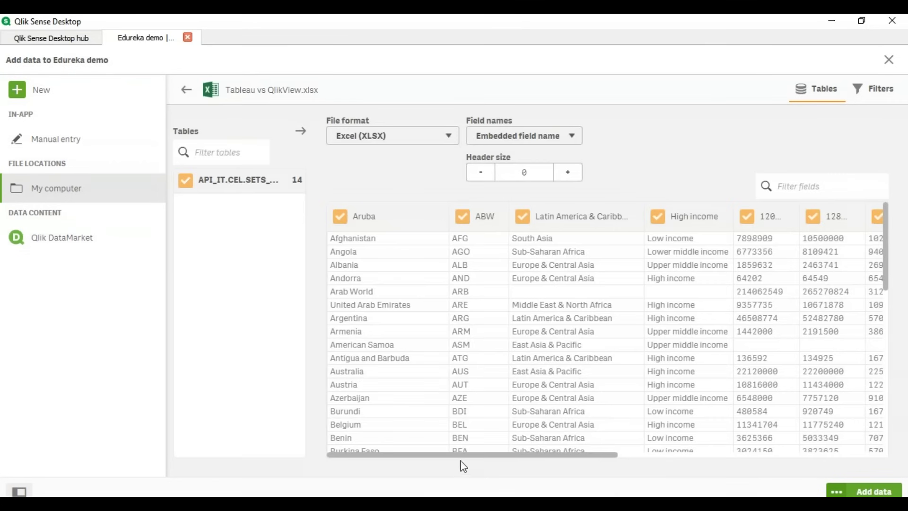
# Examine the rows and columns in the data preview of Tableau vs QlikView.xlsx.
pyautogui.moveTo(462, 453); pyautogui.dragTo(258, 422)
pyautogui.scroll(-1, 886, 267)
pyautogui.scroll(1, 887, 256)
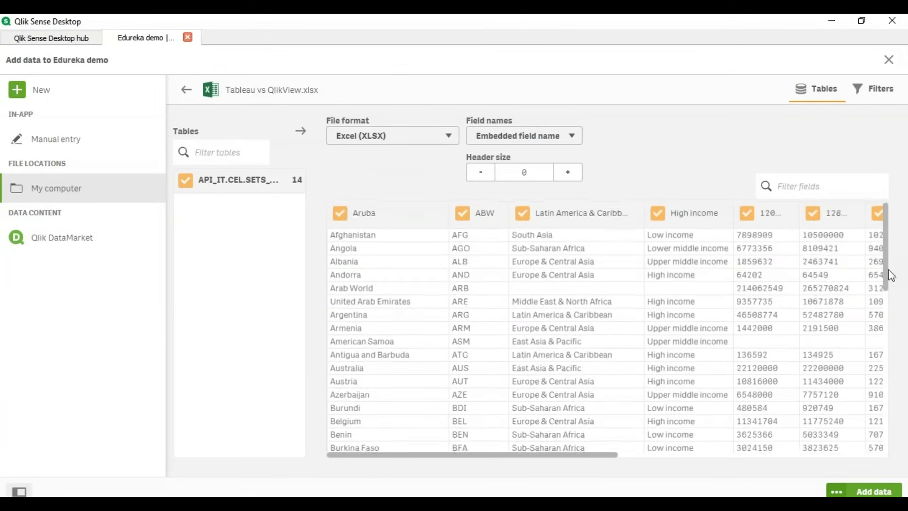
pyautogui.scroll(-1, 888, 274)
pyautogui.scroll(-3, 892, 283)
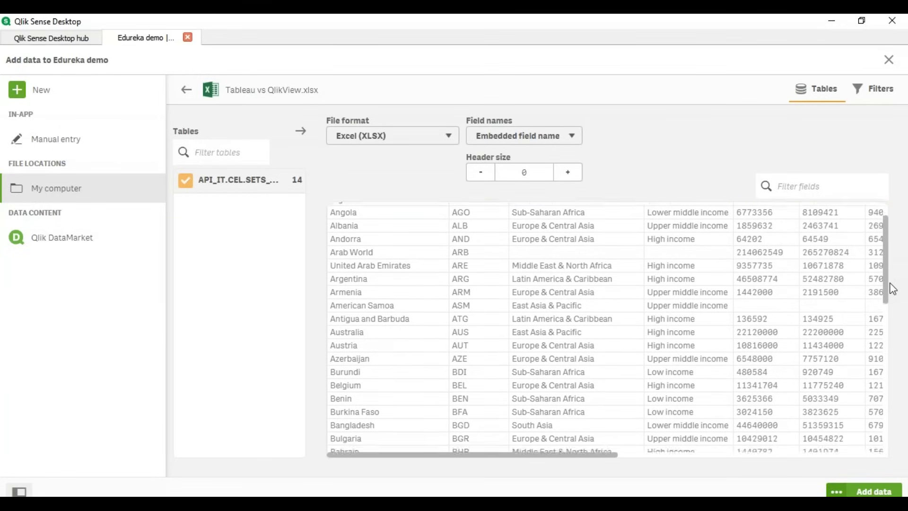
pyautogui.scroll(-8, 894, 301)
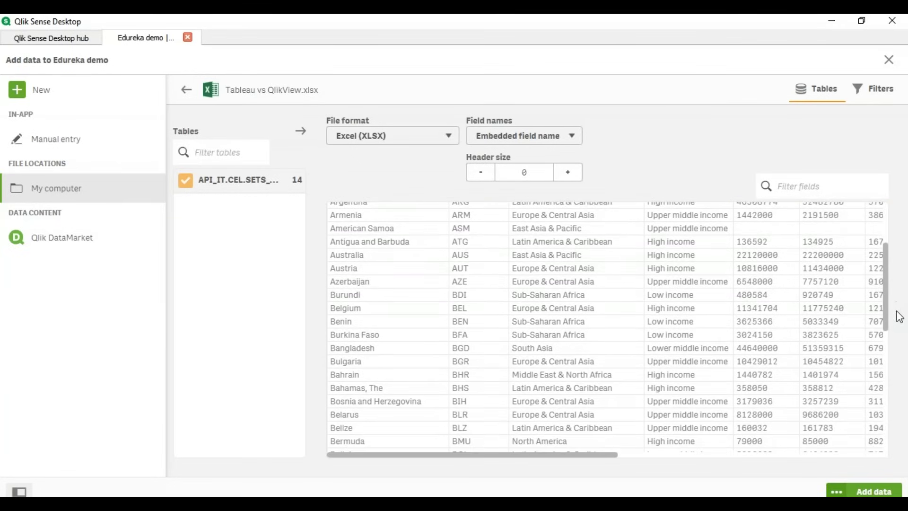
pyautogui.scroll(-5, 884, 331)
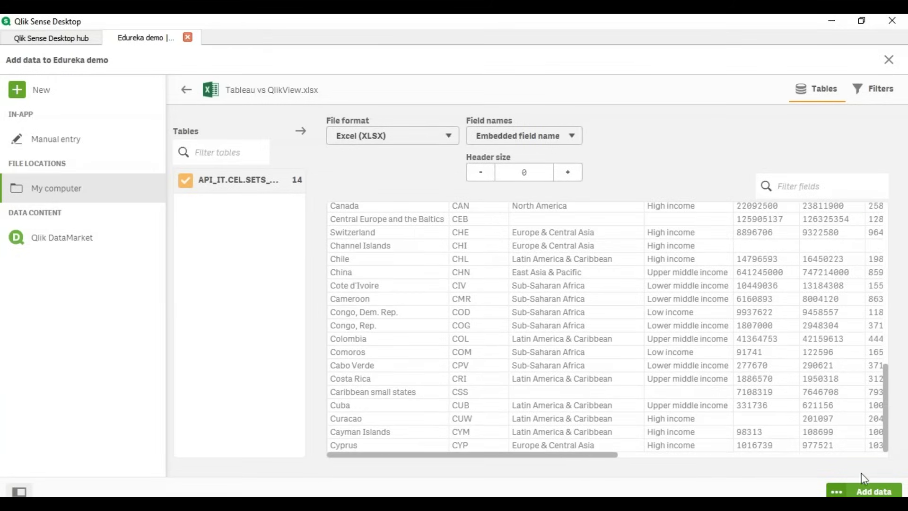
pyautogui.moveTo(885, 425); pyautogui.dragTo(892, 233)
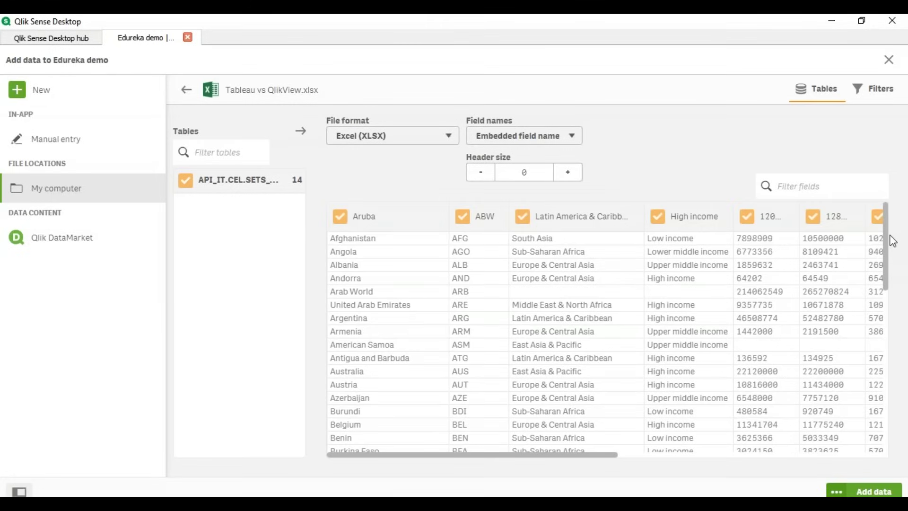
pyautogui.moveTo(892, 244); pyautogui.dragTo(882, 435)
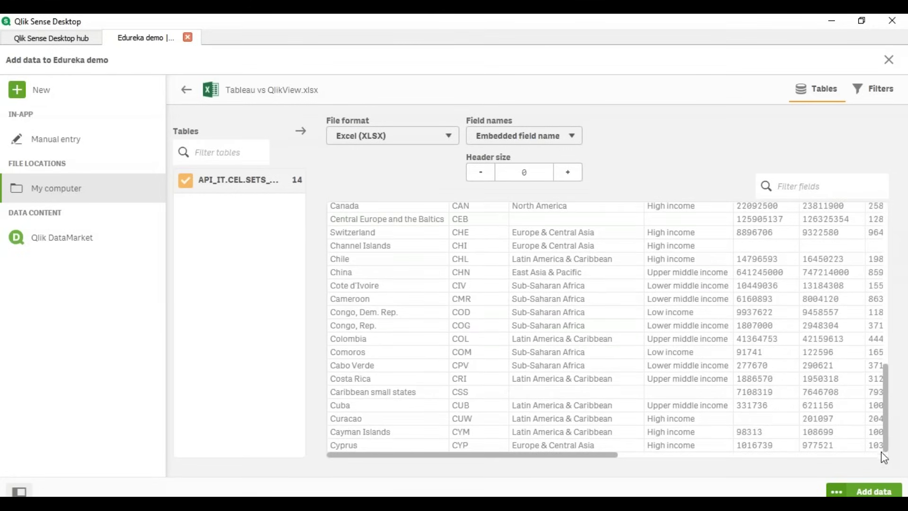
pyautogui.scroll(15, 658, 370)
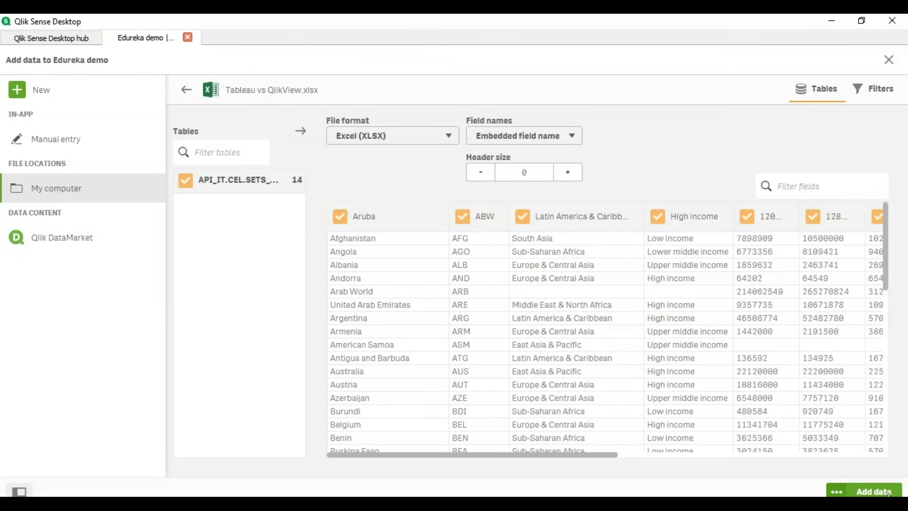
# Load the previewed table into the app and generate insights from it.
pyautogui.click(874, 491)
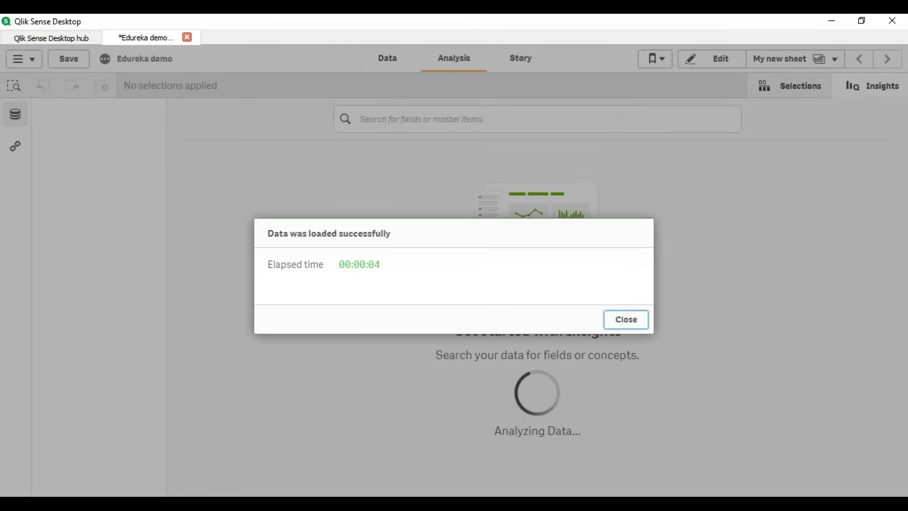
pyautogui.click(628, 319)
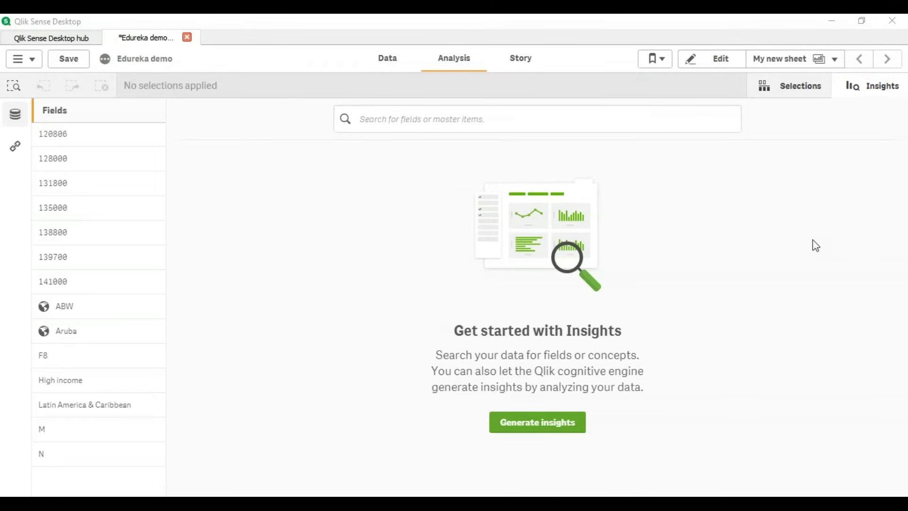
pyautogui.click(540, 427)
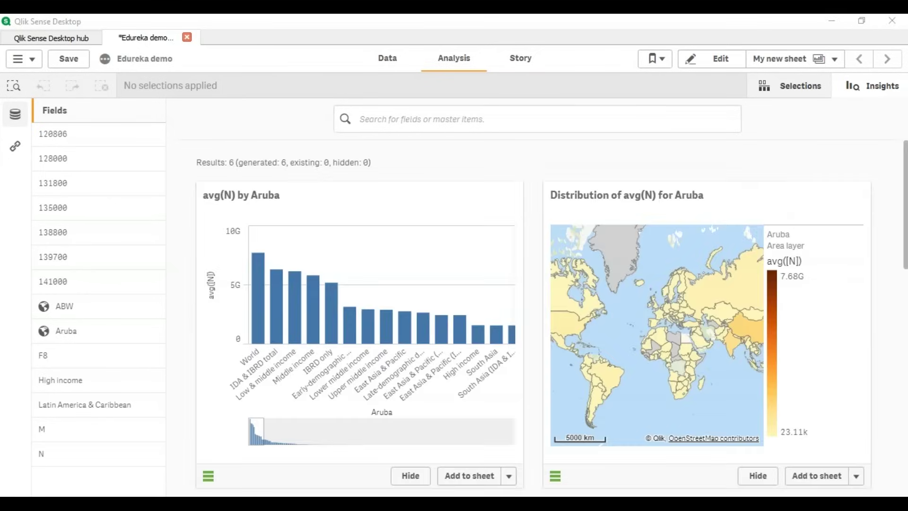
# Add the "avg(N) by Aruba" bar chart and the "Distribution of avg(N) for Aruba" map to My new sheet.
pyautogui.scroll(-5, 534, 312)
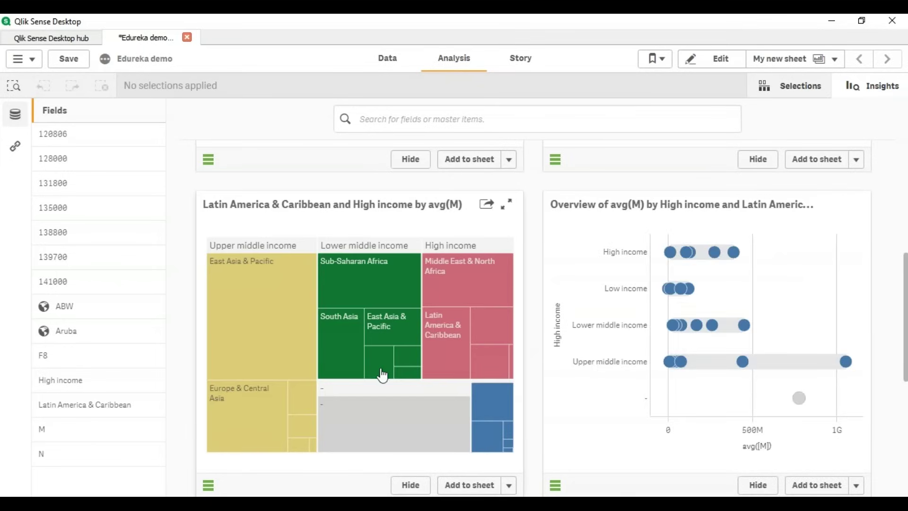
pyautogui.scroll(-5, 750, 307)
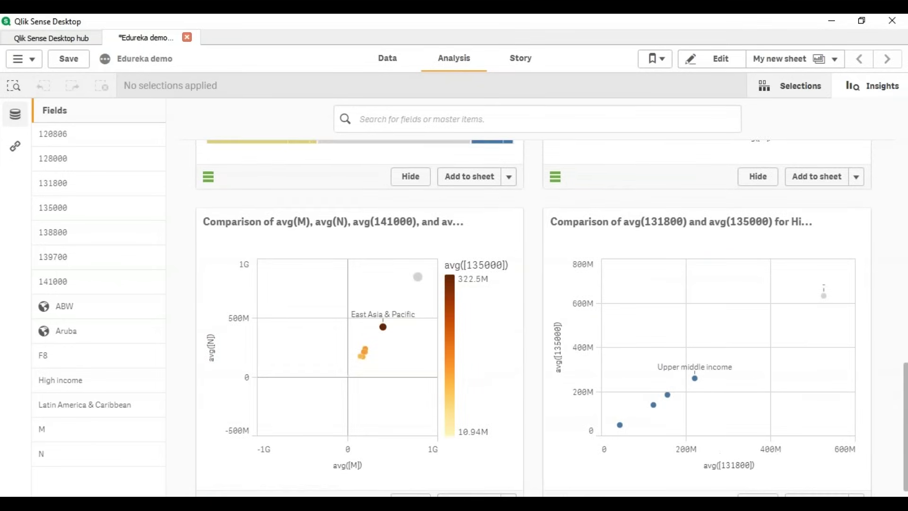
pyautogui.scroll(5, 904, 261)
pyautogui.scroll(10, 903, 261)
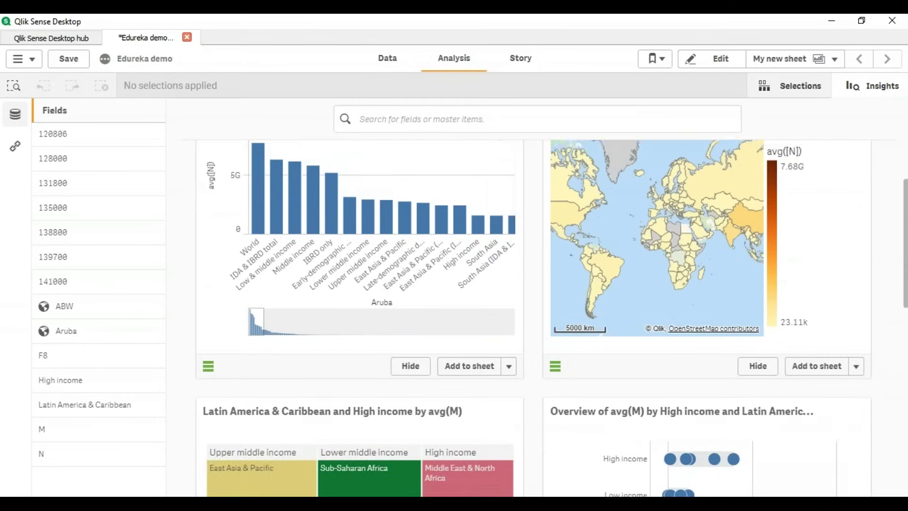
pyautogui.scroll(1, 552, 310)
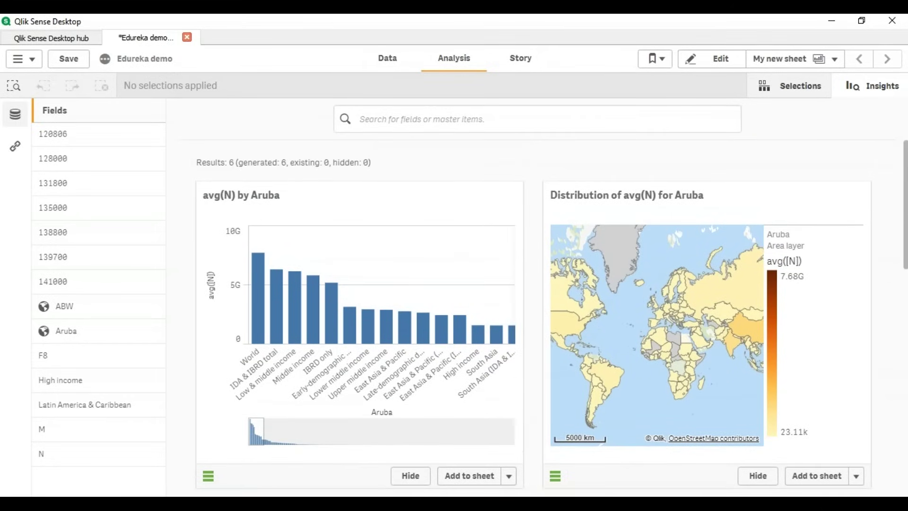
pyautogui.click(471, 480)
pyautogui.click(820, 478)
# Add the "Latin America & Caribbean and High income by avg(M)" treemap and the avg(M), avg(N), avg(141000) comparison chart to My new sheet.
pyautogui.scroll(-5, 517, 485)
pyautogui.click(470, 488)
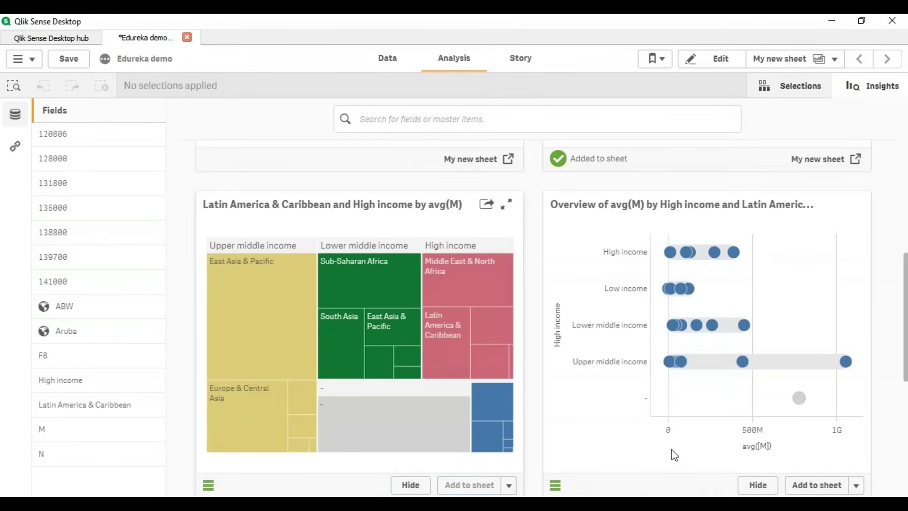
pyautogui.scroll(-5, 671, 454)
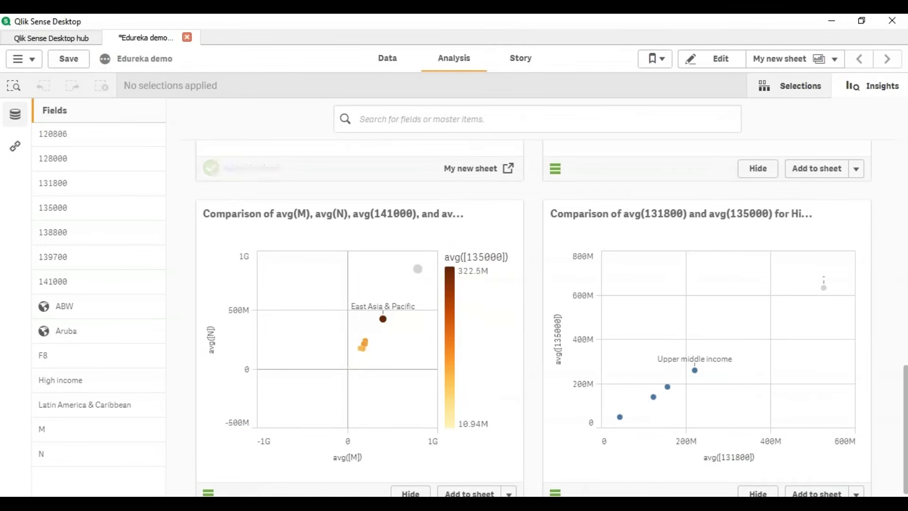
pyautogui.scroll(-1, 522, 366)
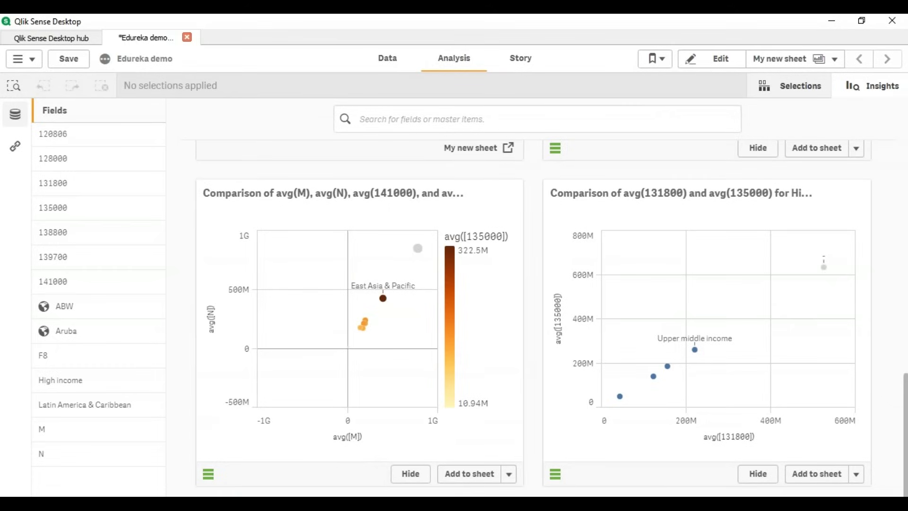
pyautogui.click(461, 475)
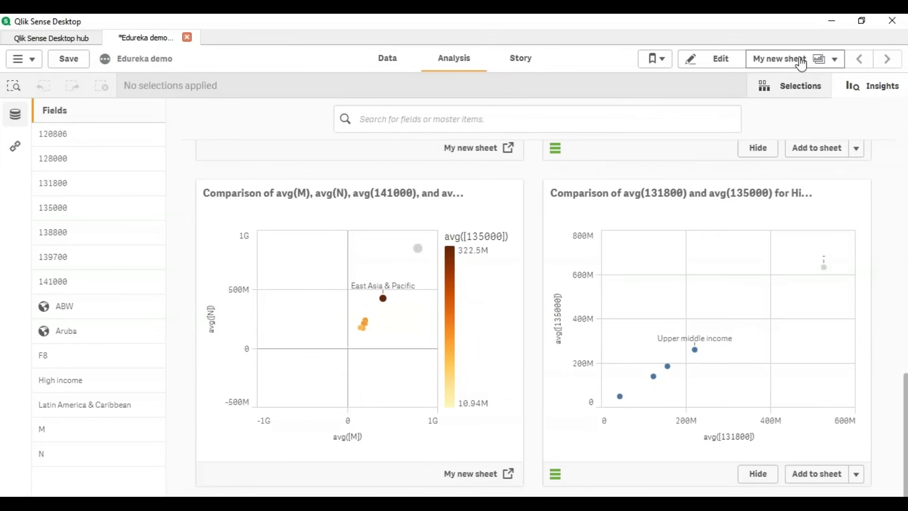
# Open My new sheet and filter the avg(N) by Aruba chart to its first five bars, World through IBRD only.
pyautogui.click(478, 148)
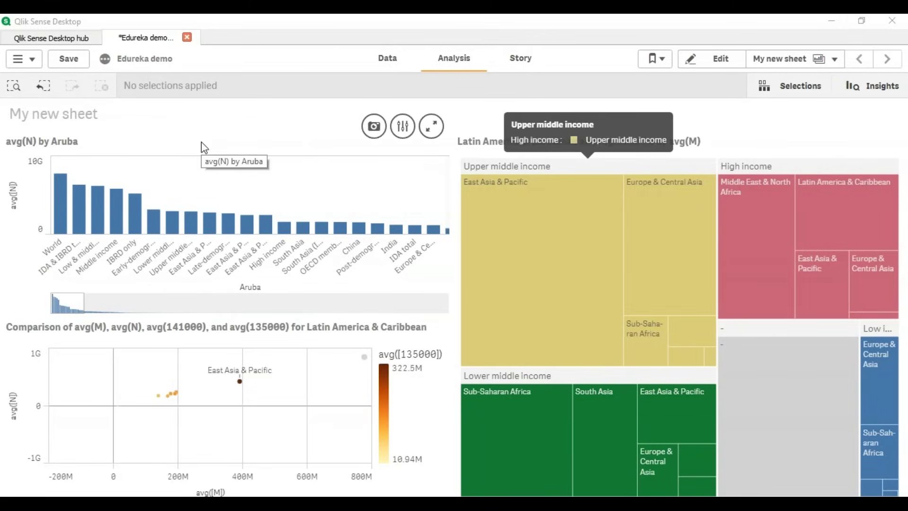
pyautogui.click(62, 214)
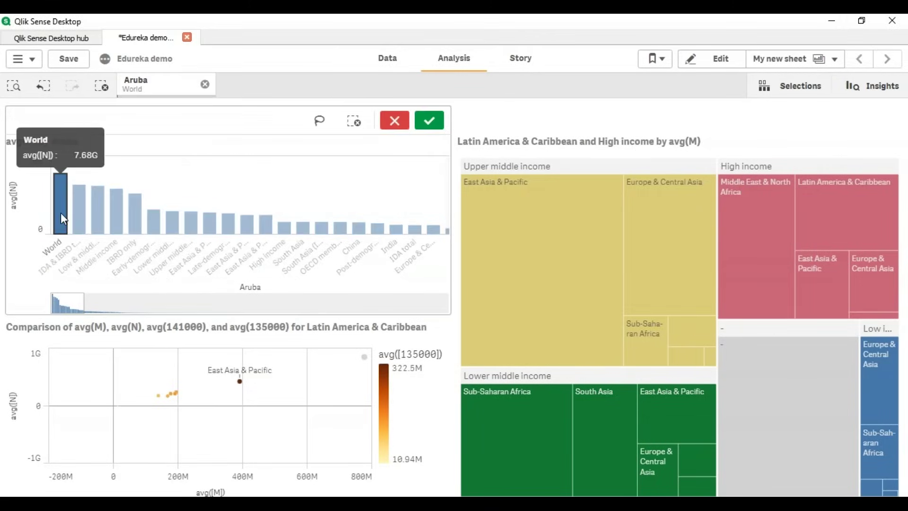
pyautogui.click(78, 215)
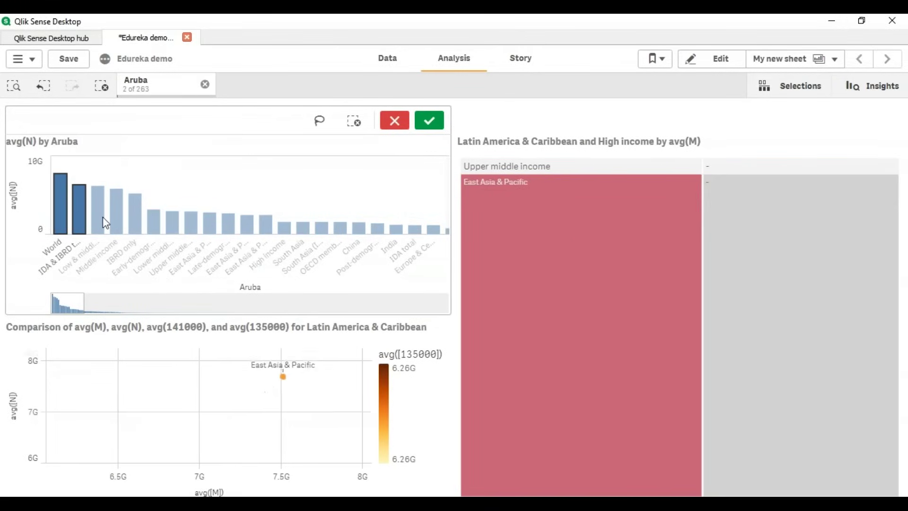
pyautogui.click(105, 223)
pyautogui.click(115, 220)
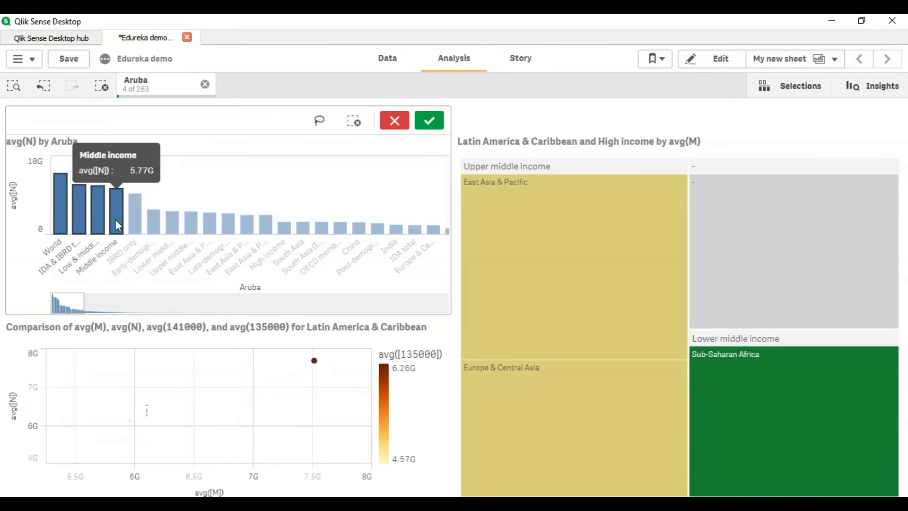
pyautogui.click(135, 222)
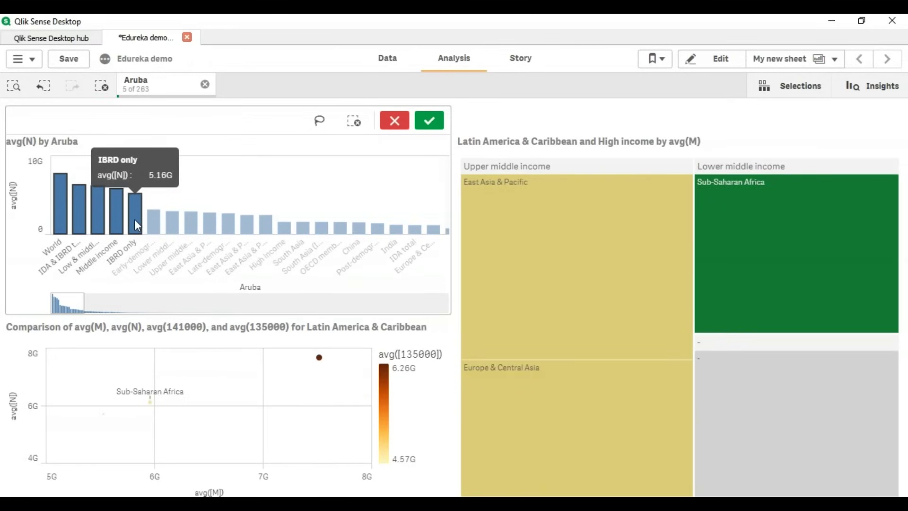
pyautogui.click(435, 122)
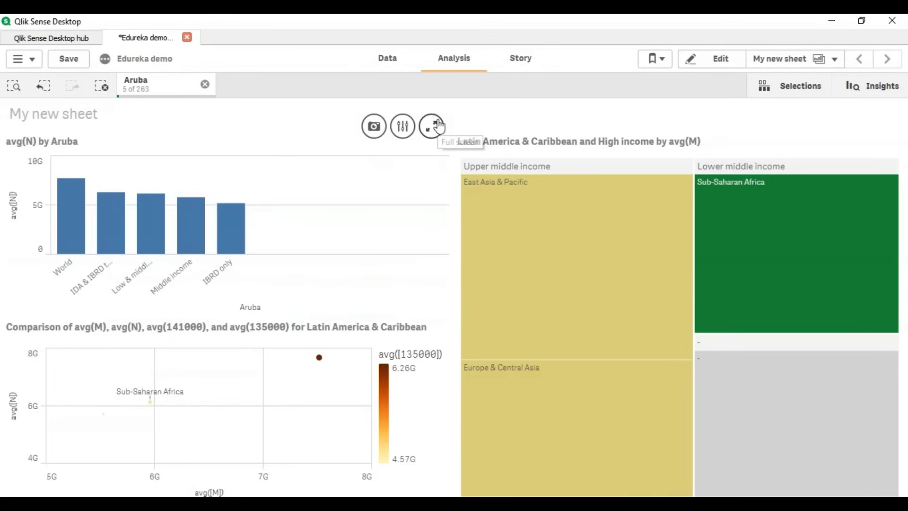
pyautogui.moveTo(757, 318)
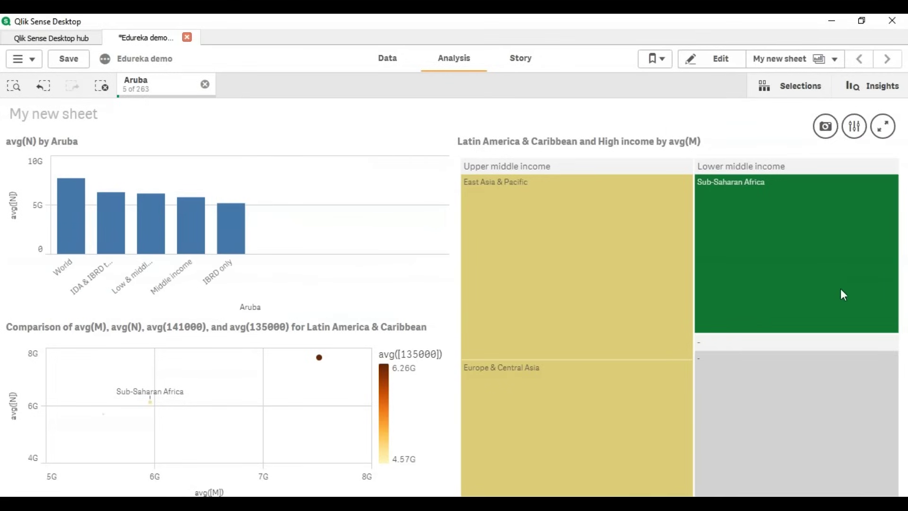
pyautogui.moveTo(898, 317)
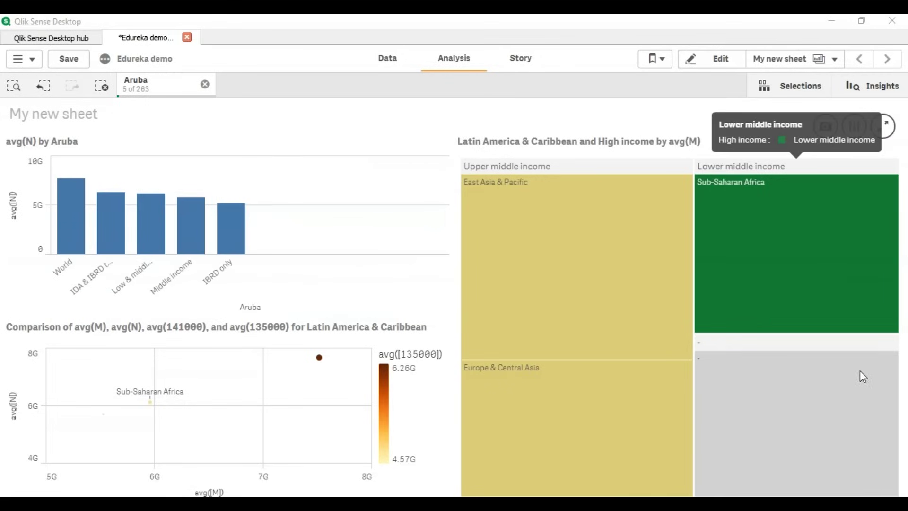
pyautogui.moveTo(571, 501)
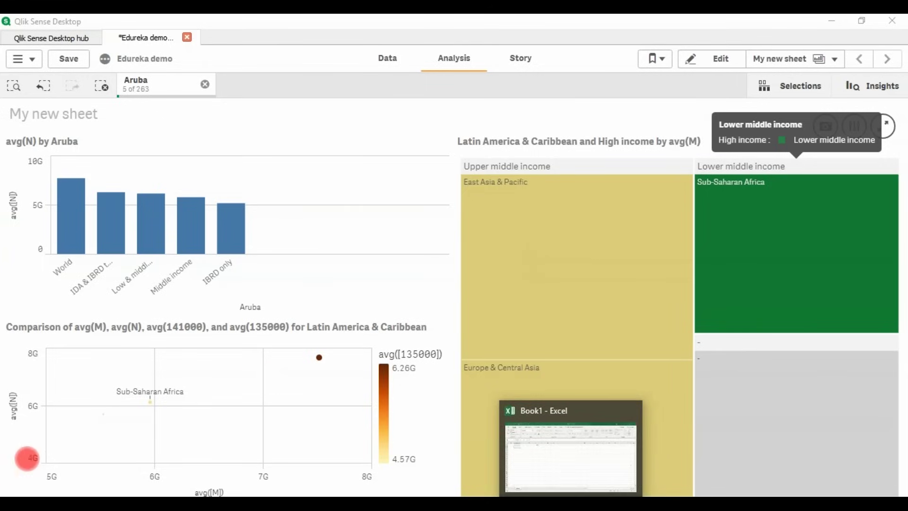
# Clear the Aruba selection and retitle the sheet as "Tableau vs QlikView Demo".
pyautogui.click(205, 84)
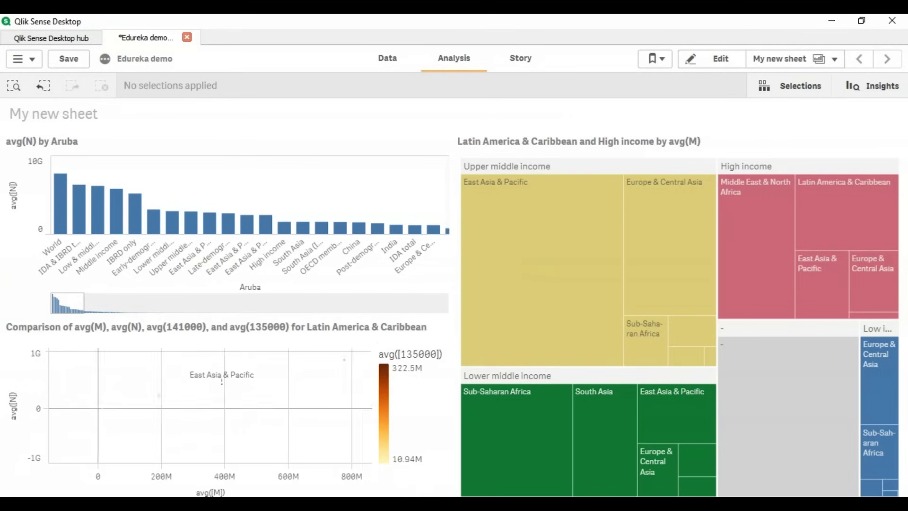
pyautogui.click(710, 63)
pyautogui.click(848, 167)
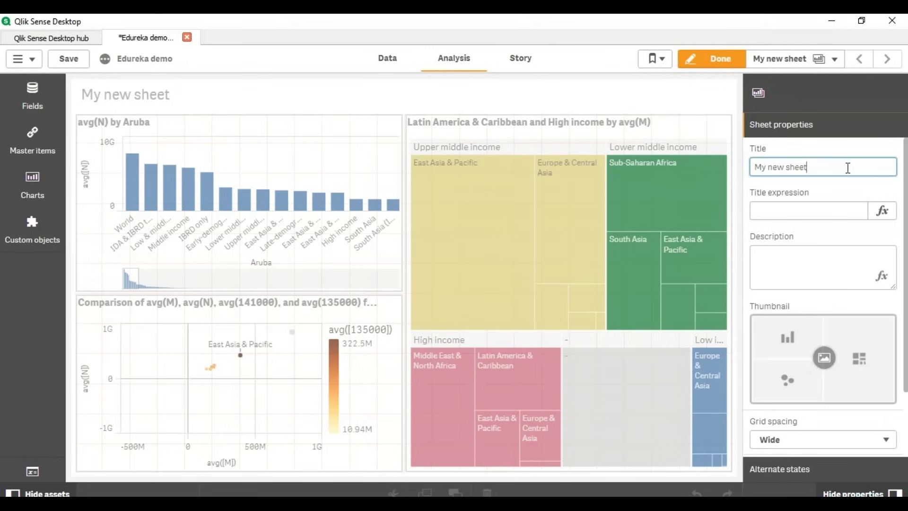
pyautogui.press('BackSpace')
pyautogui.press('BackSpace')
pyautogui.press('BackSpace')
pyautogui.press('BackSpace')
pyautogui.press('BackSpace')
pyautogui.press('BackSpace')
pyautogui.press('BackSpace')
pyautogui.press('BackSpace')
pyautogui.press('BackSpace')
pyautogui.press('BackSpace')
pyautogui.press('BackSpace')
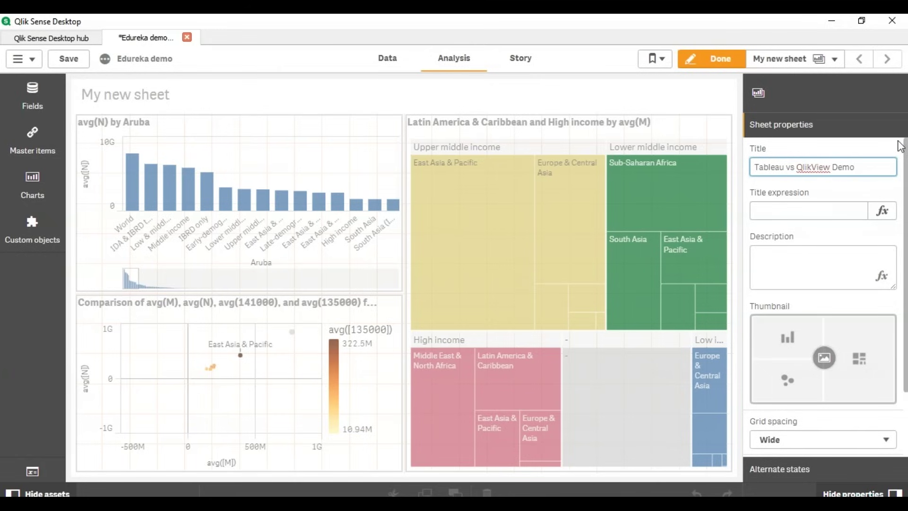
# Finish editing the renamed sheet and save the Edureka demo app.
pyautogui.click(717, 66)
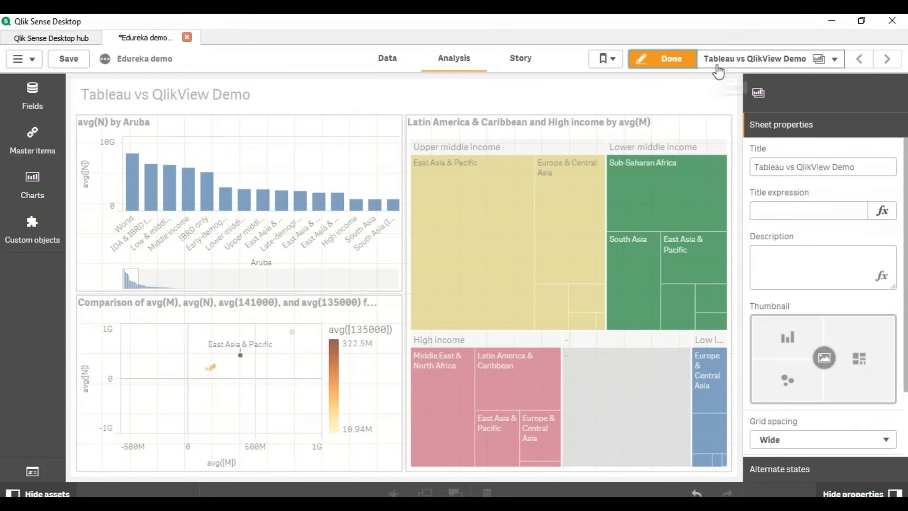
pyautogui.click(671, 59)
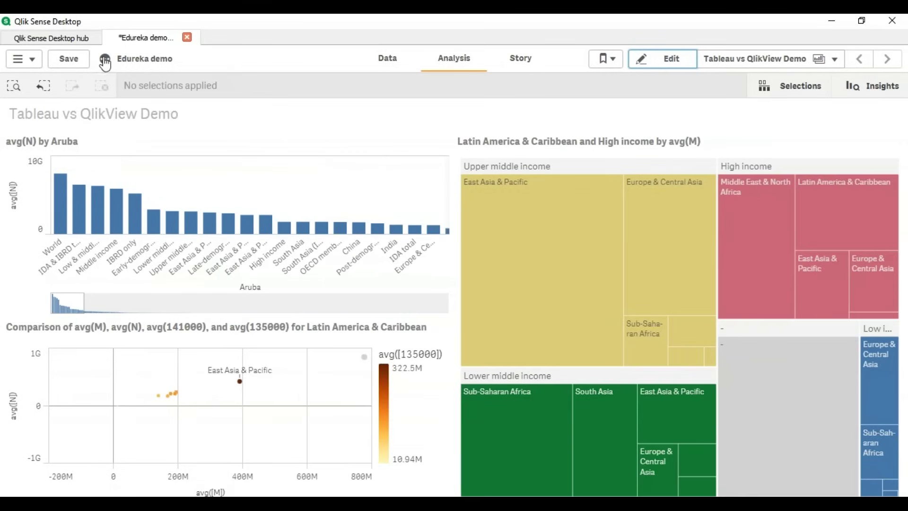
pyautogui.click(69, 60)
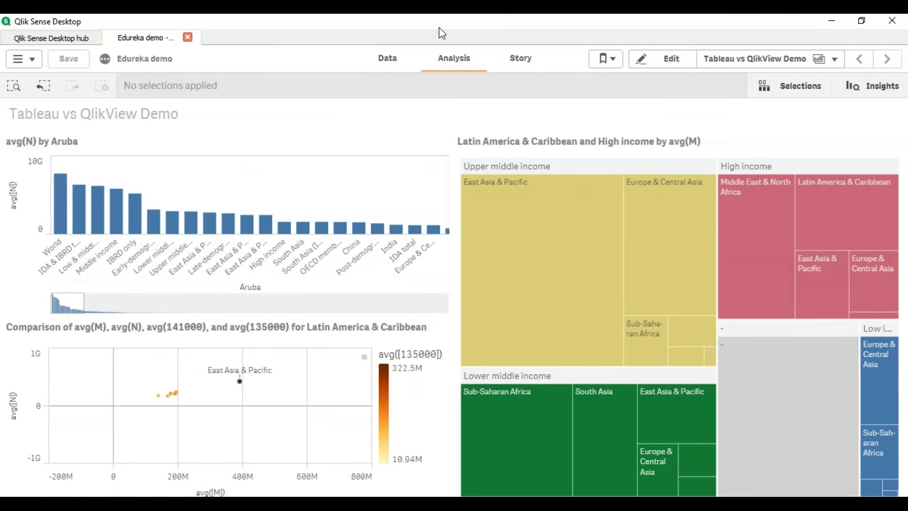
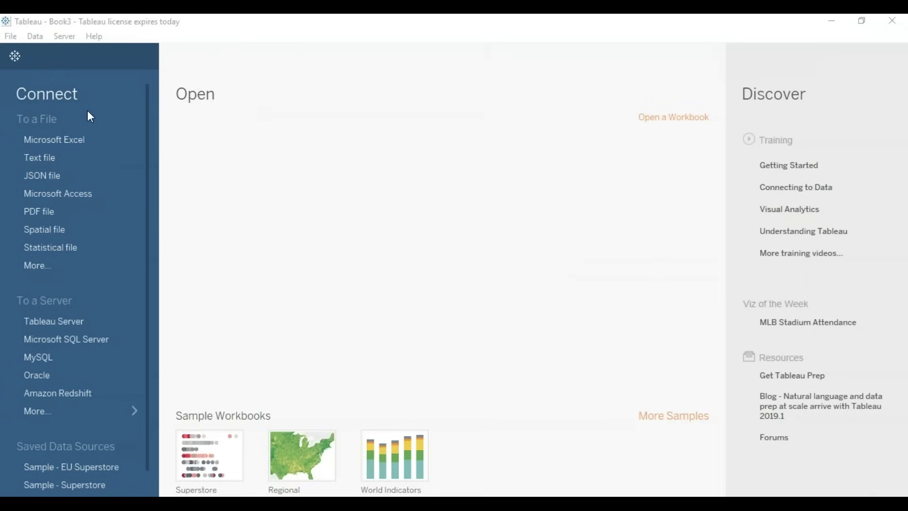
# Switch to Tableau and connect to the Excel workbook "Tableau vs QlikView" from the Tableau files folder.
pyautogui.click(67, 138)
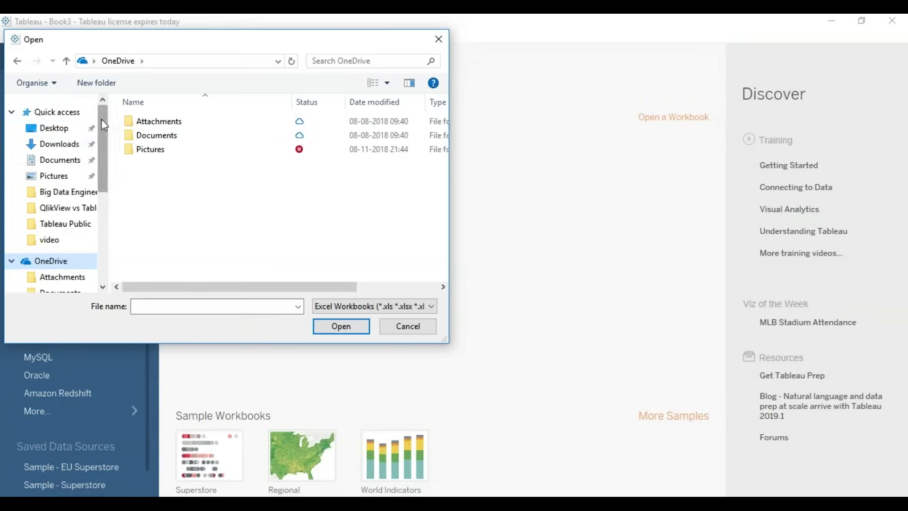
pyautogui.doubleClick(214, 193)
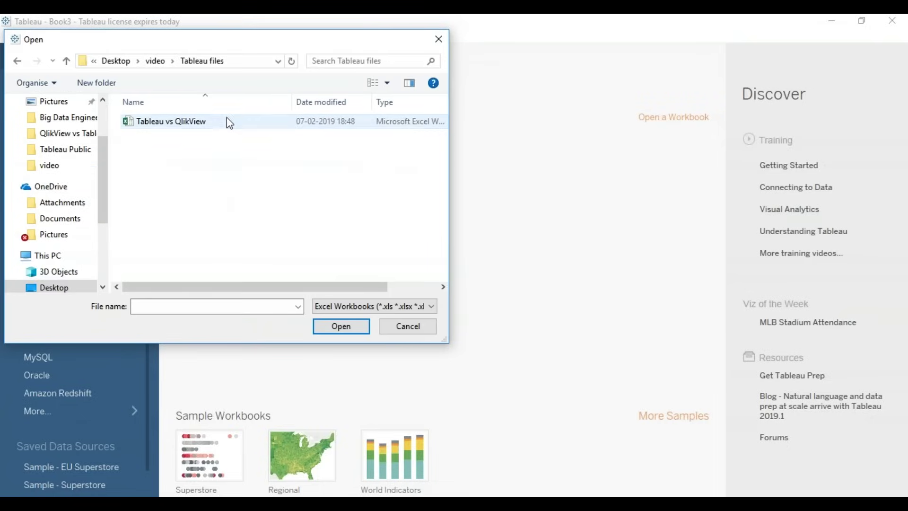
pyautogui.doubleClick(227, 120)
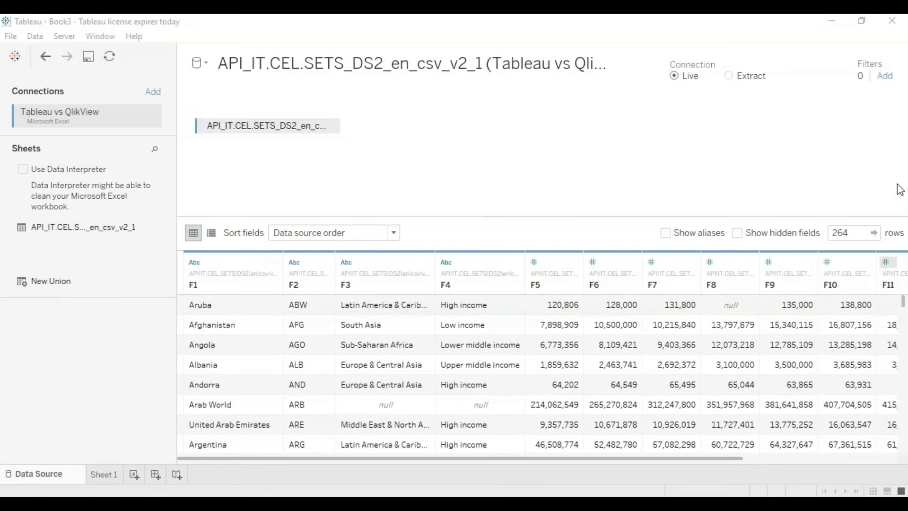
pyautogui.click(639, 274)
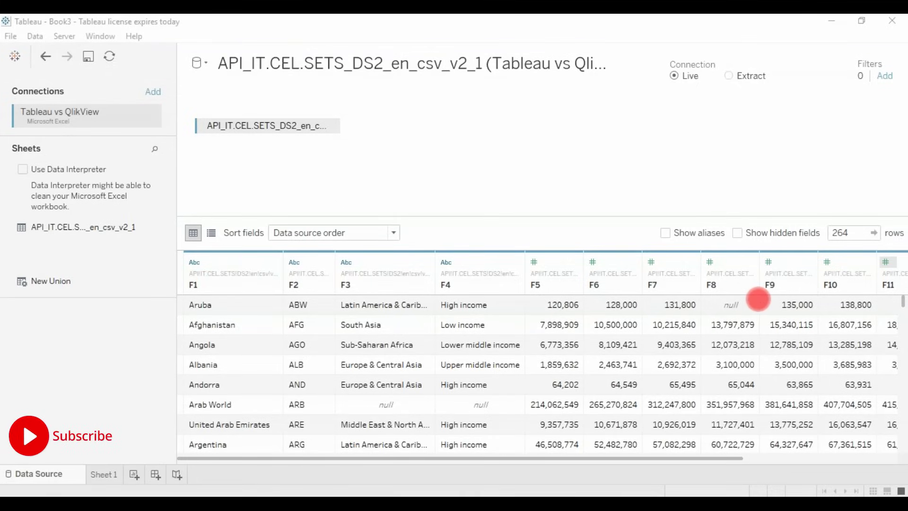
# Build a bar chart on Sheet 1 with F1 as rows and SUM(F6) as columns.
pyautogui.click(108, 469)
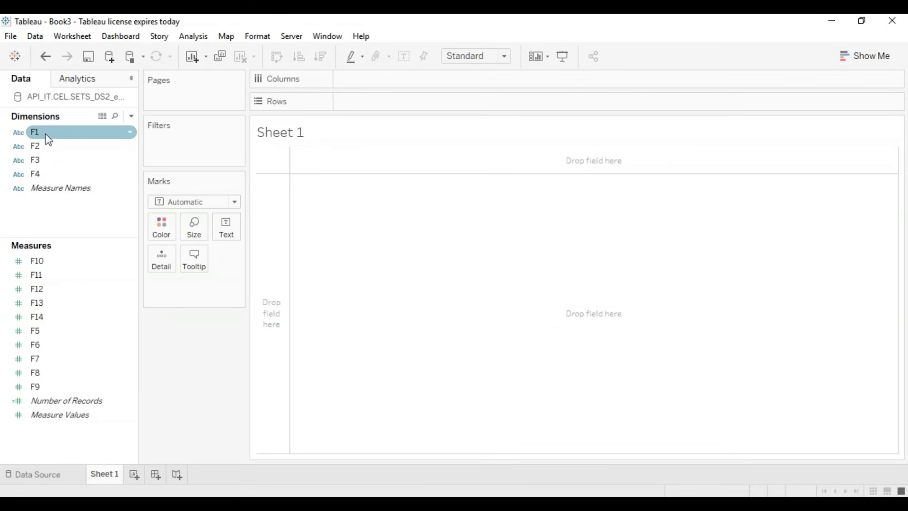
pyautogui.moveTo(47, 138); pyautogui.dragTo(384, 102)
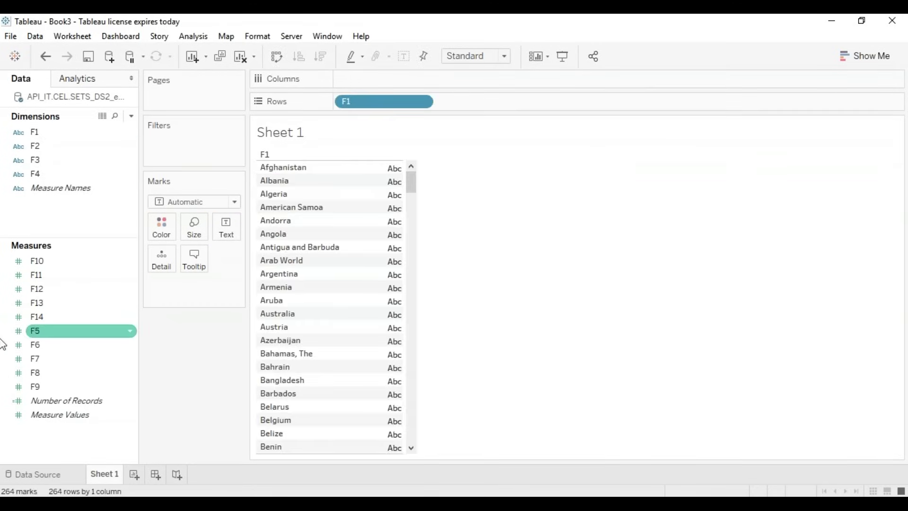
pyautogui.click(46, 347)
pyautogui.moveTo(48, 348); pyautogui.dragTo(355, 79)
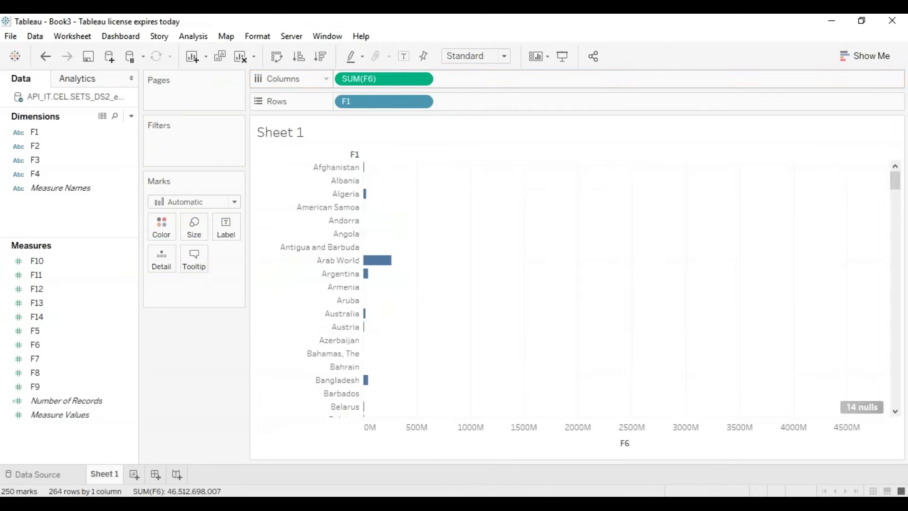
pyautogui.click(856, 58)
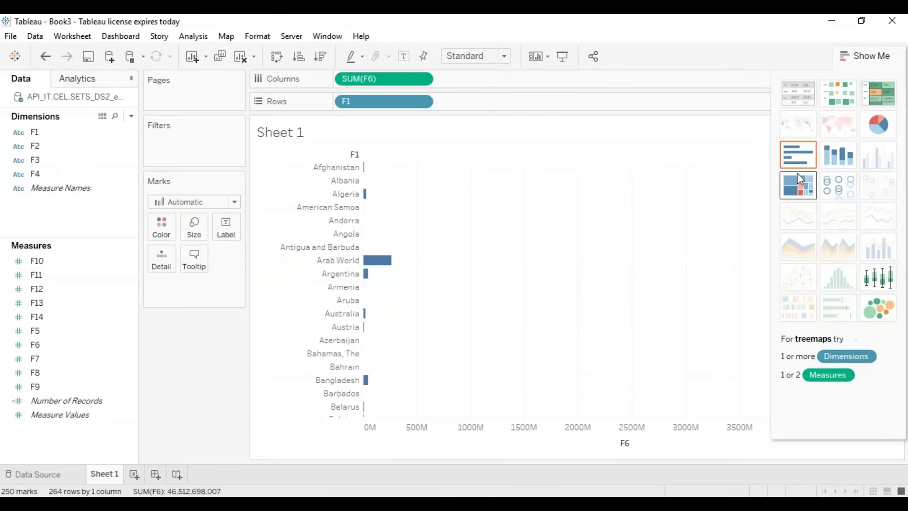
pyautogui.click(626, 152)
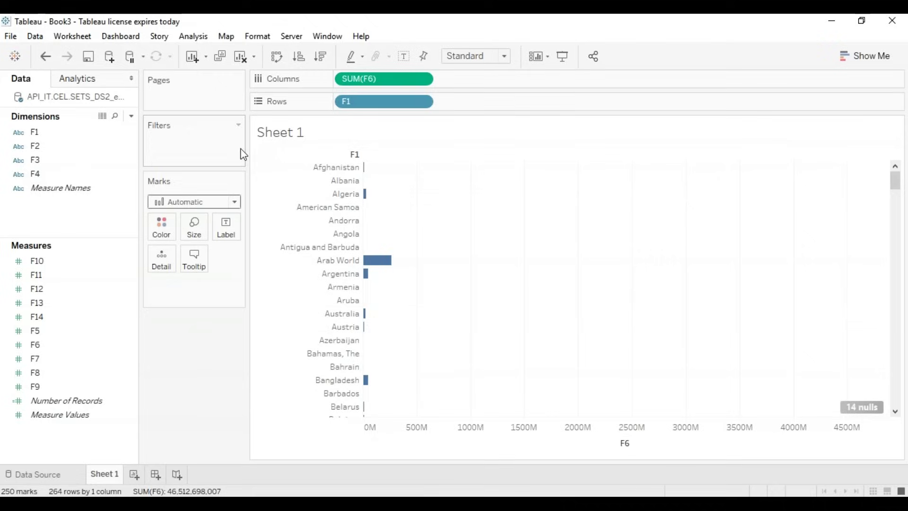
# Highlight the bars from Afghanistan through Arab World, inspect the Australia bar's details, and clear the selection.
pyautogui.click(386, 260)
pyautogui.moveTo(373, 160); pyautogui.dragTo(475, 263)
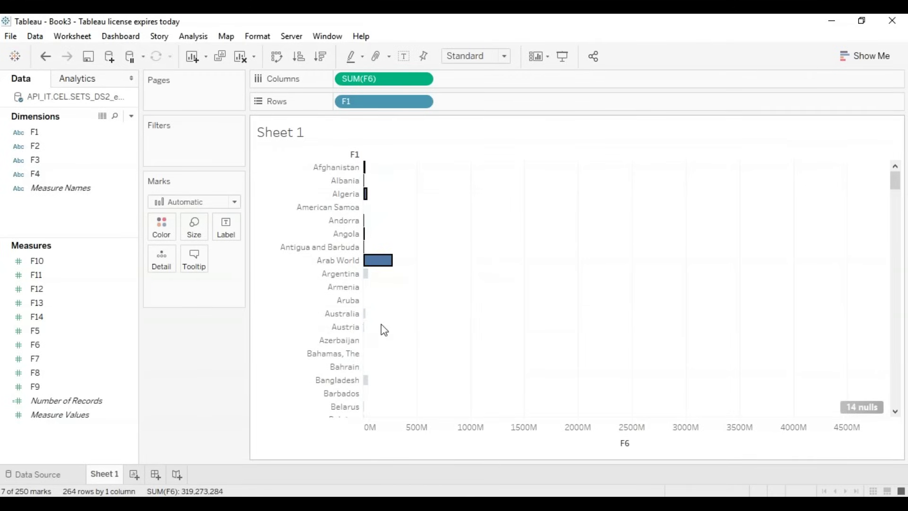
pyautogui.moveTo(366, 316)
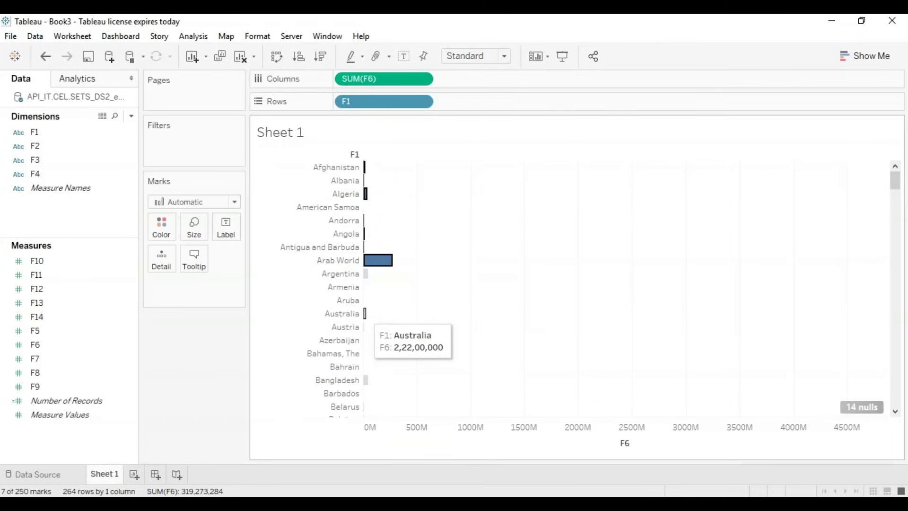
pyautogui.press('Escape')
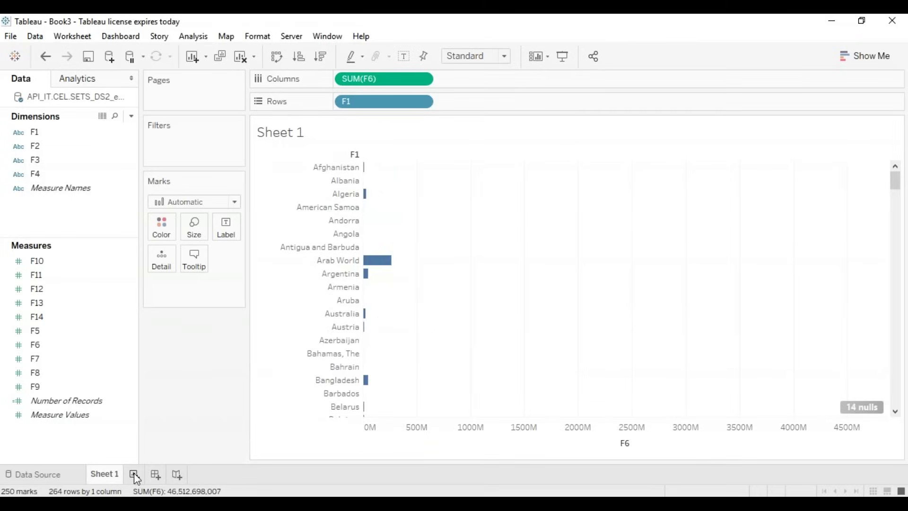
# Create a second worksheet and assign the Country/Region geographic role to the F1 dimension.
pyautogui.click(134, 476)
pyautogui.click(46, 135)
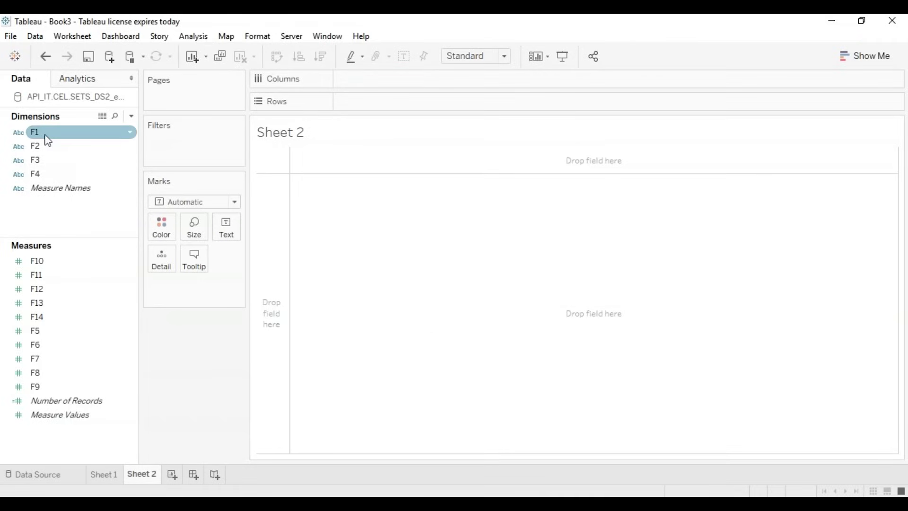
pyautogui.click(133, 137)
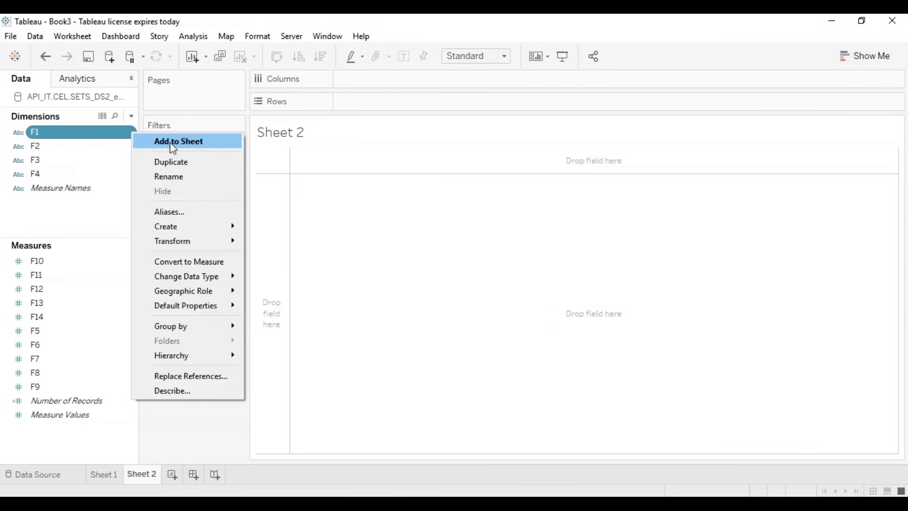
pyautogui.moveTo(220, 297)
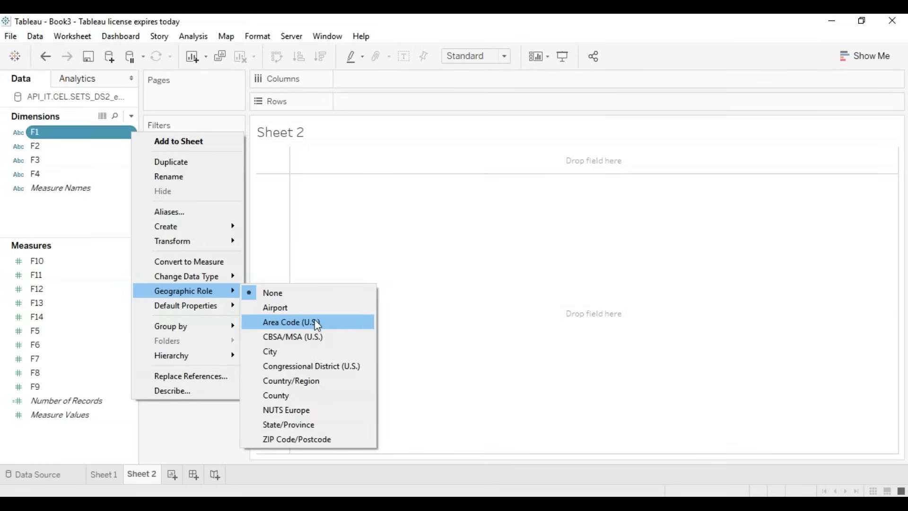
pyautogui.click(325, 386)
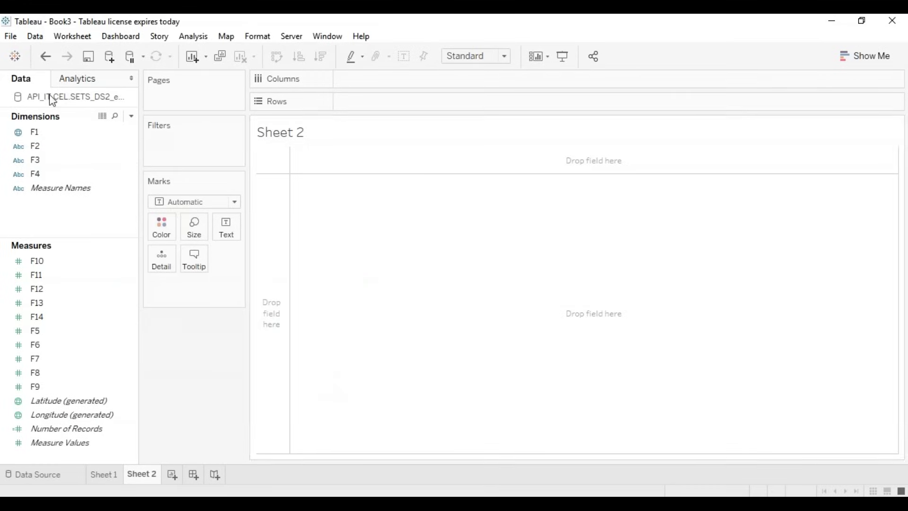
# Plot F1 on Sheet 2 as a symbol map and view the suggested chart types.
pyautogui.click(44, 131)
pyautogui.moveTo(55, 138); pyautogui.dragTo(425, 260)
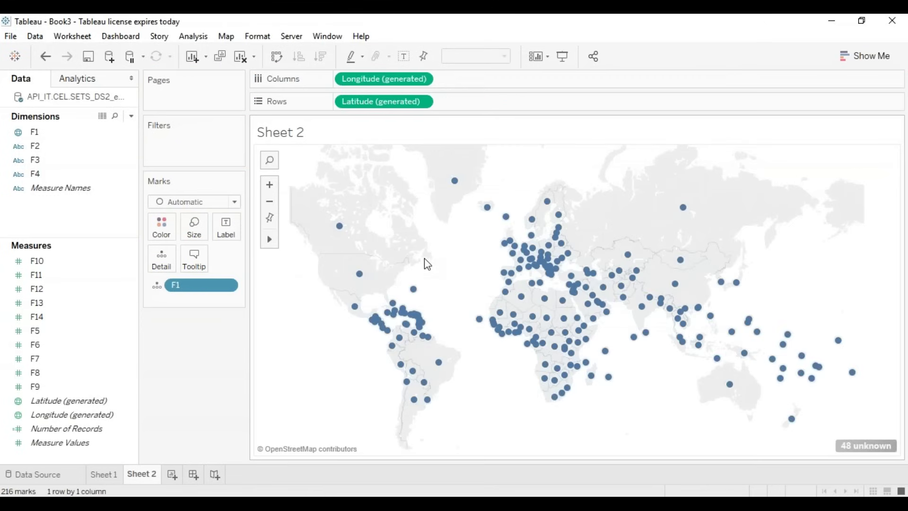
pyautogui.click(861, 64)
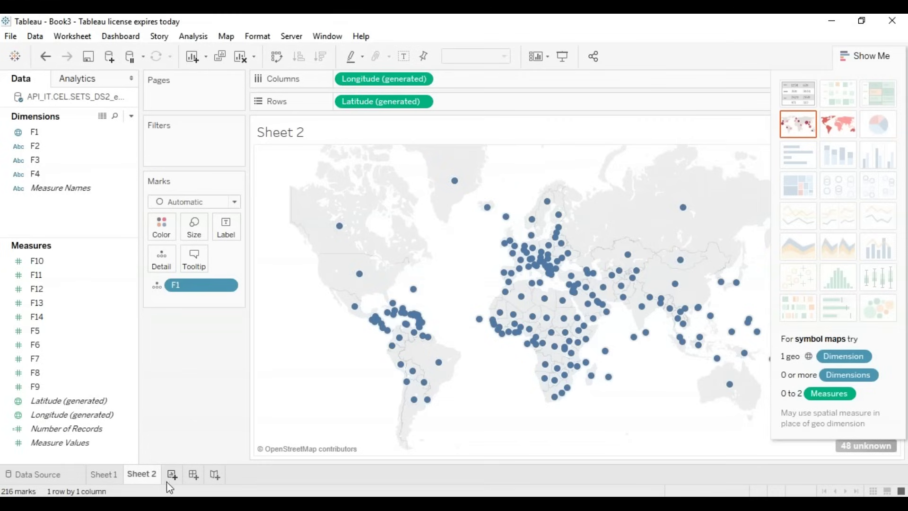
# Create a dashboard with the Sheet 2 map placed above the Sheet 1 bar chart.
pyautogui.click(197, 474)
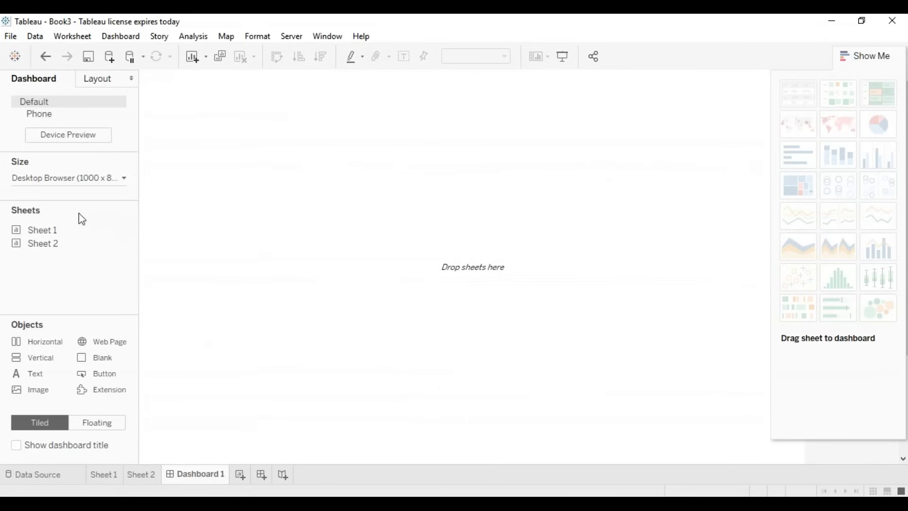
pyautogui.moveTo(72, 232); pyautogui.dragTo(249, 239)
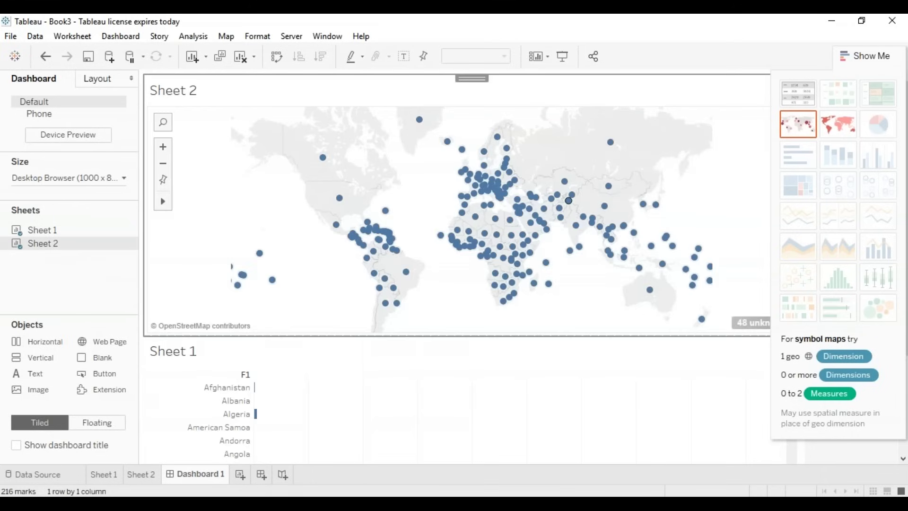
pyautogui.click(609, 392)
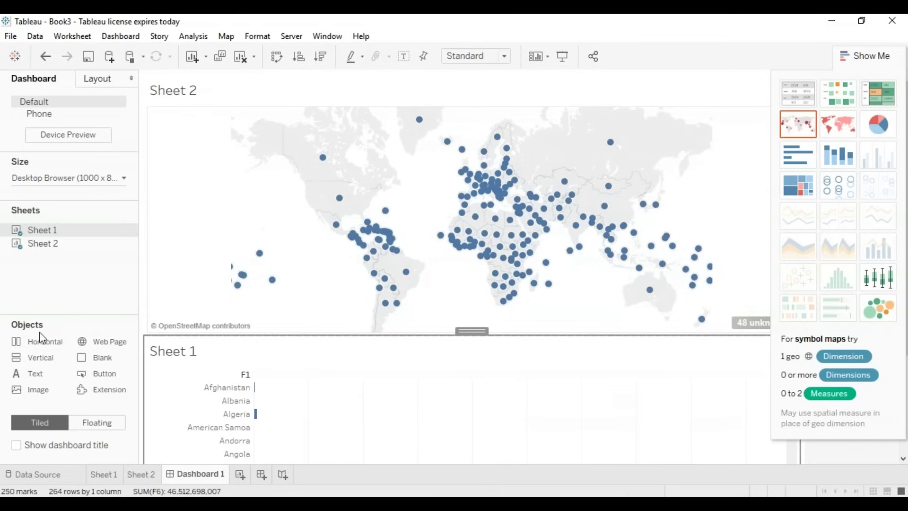
# Change the Sheet 2 title on the dashboard to "Map".
pyautogui.click(187, 98)
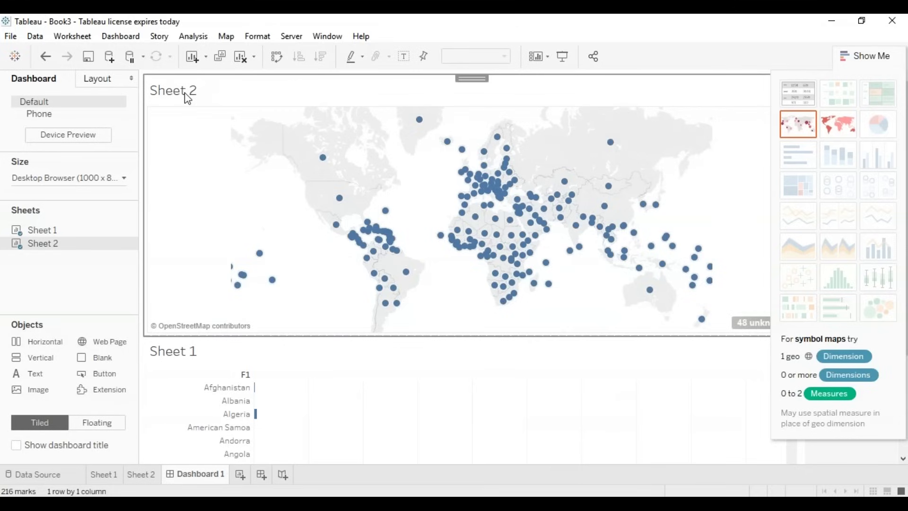
pyautogui.rightClick(188, 97)
pyautogui.click(233, 104)
pyautogui.hotkey('ctrl', 'a')
pyautogui.write('Map')
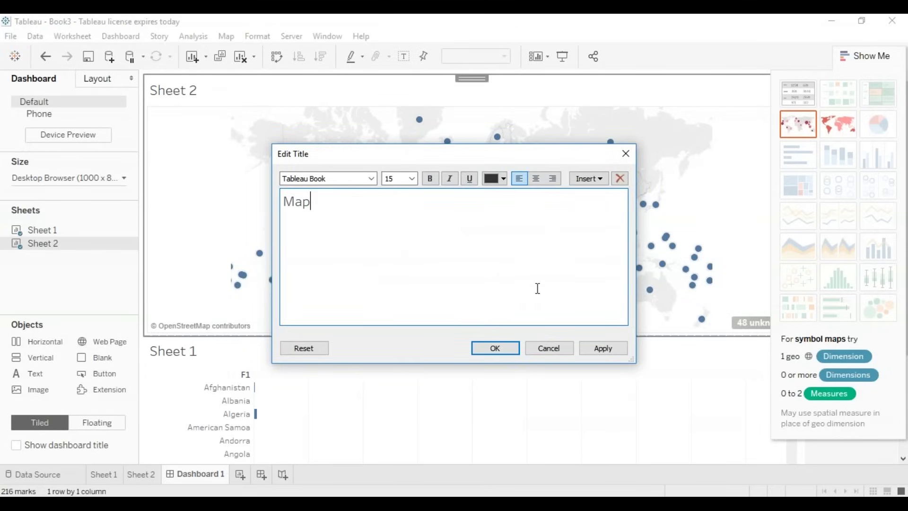
pyautogui.click(495, 349)
# Change the Sheet 1 title on the dashboard to "Bar Chart".
pyautogui.rightClick(186, 354)
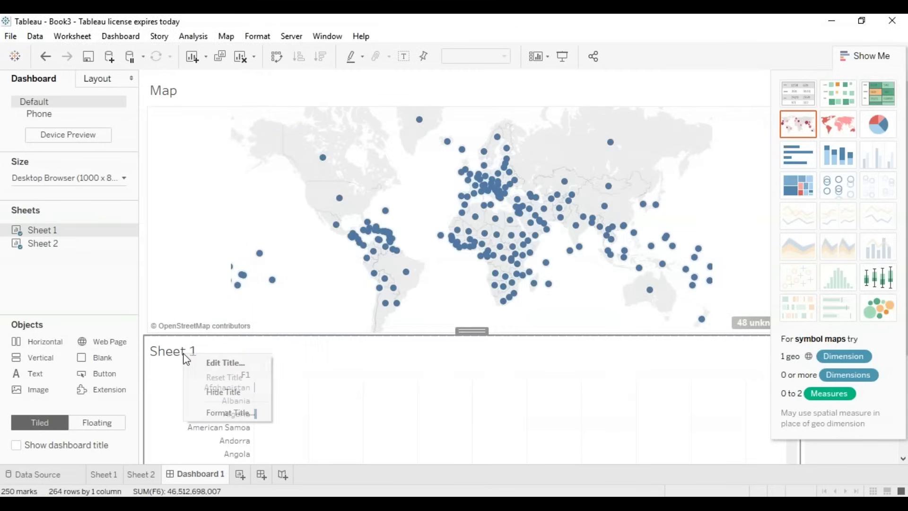
pyautogui.click(209, 365)
pyautogui.write('Bar Chart')
pyautogui.press('Delete')
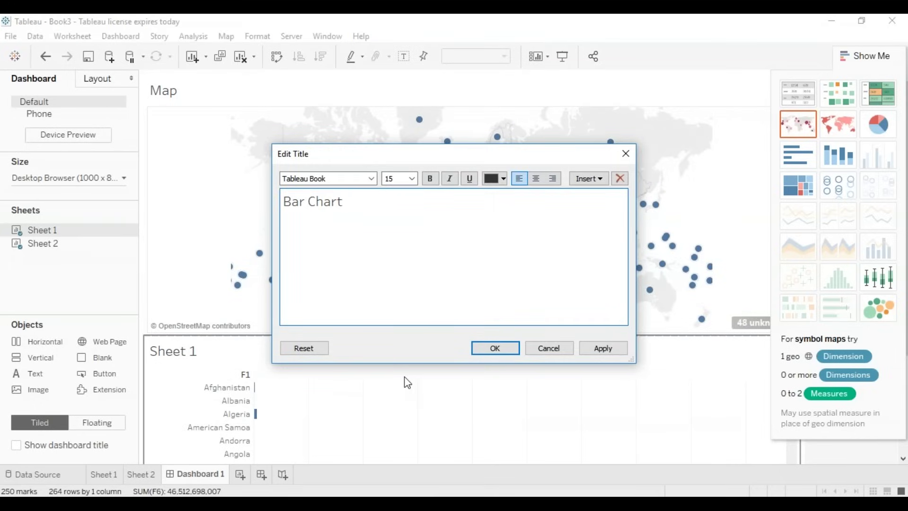
pyautogui.click(494, 348)
# Keep only the map marks across central Europe, northeast Africa and the Middle East, and select Algeria's bar in the bar chart.
pyautogui.click(478, 174)
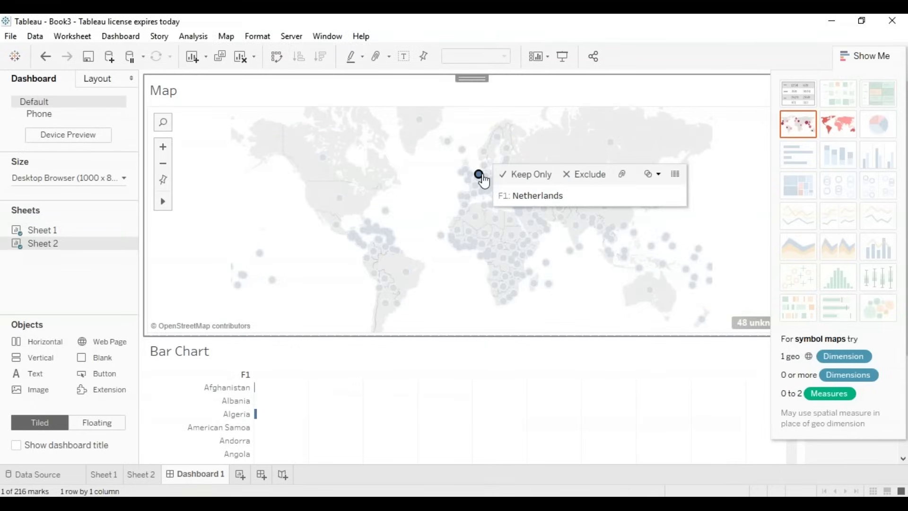
pyautogui.moveTo(479, 173); pyautogui.dragTo(542, 252)
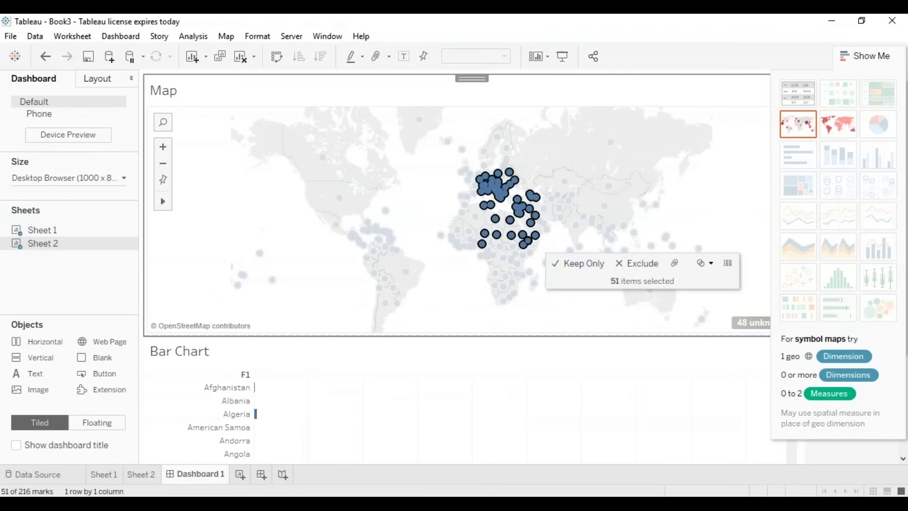
pyautogui.click(575, 264)
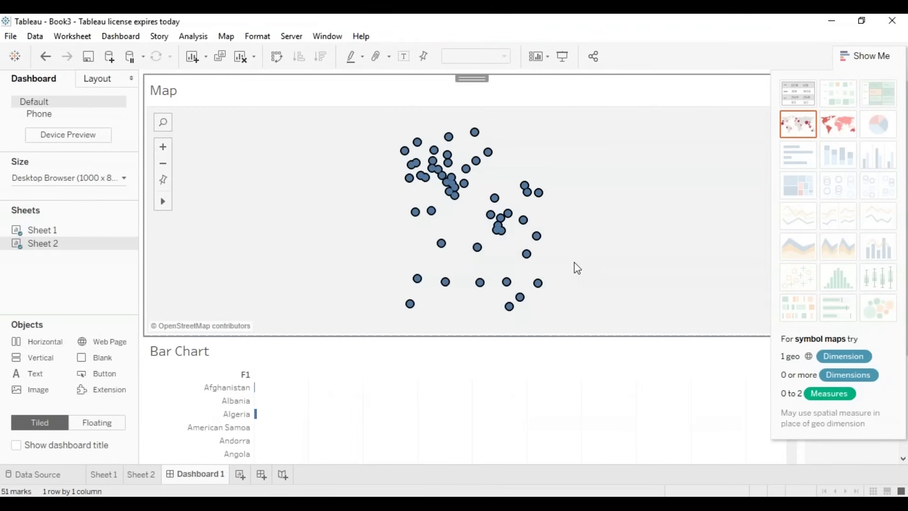
pyautogui.click(258, 417)
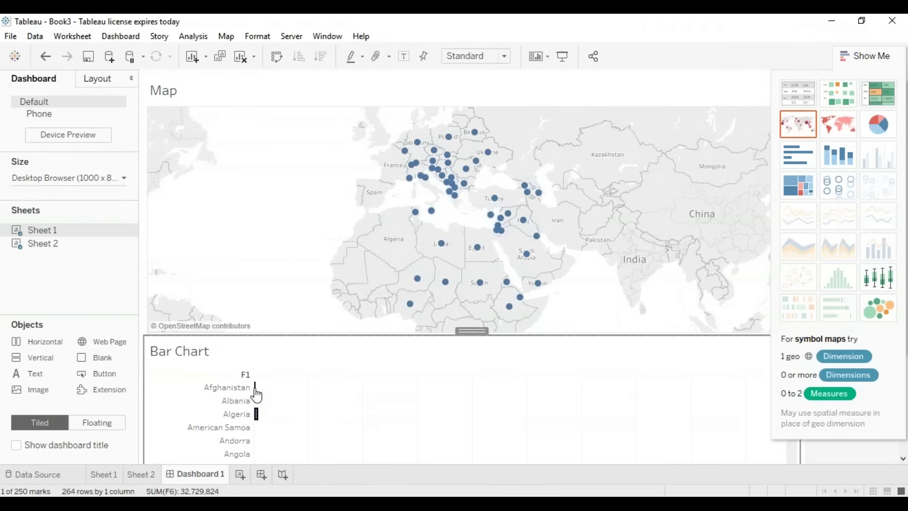
pyautogui.click(848, 53)
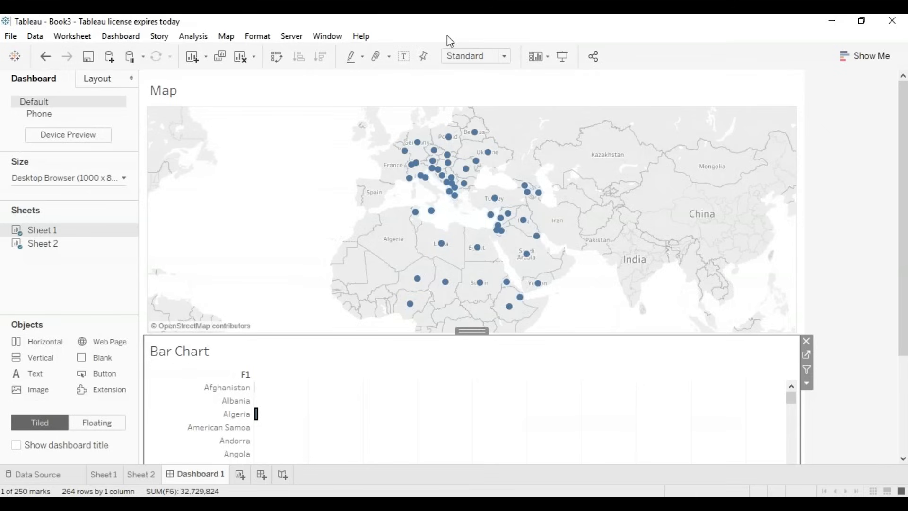
# Add a horizontal container to the dashboard beside the map and remove it again.
pyautogui.doubleClick(30, 346)
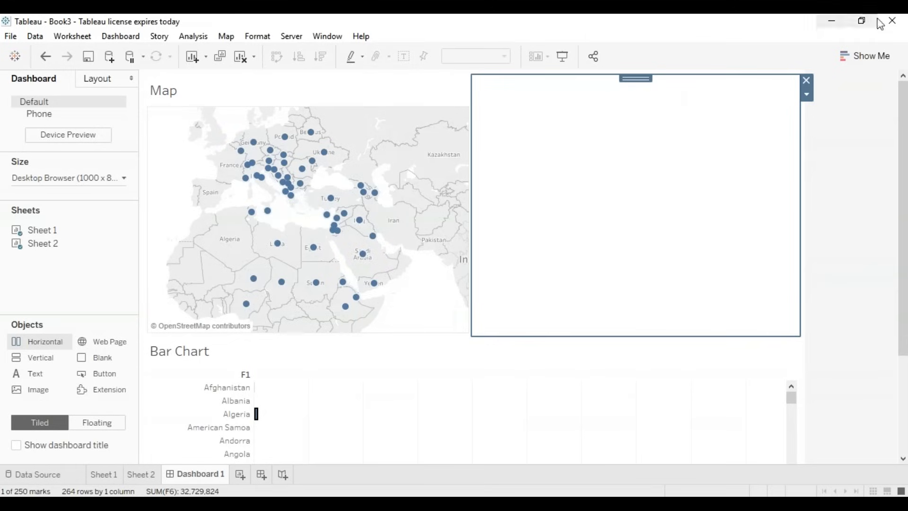
pyautogui.click(806, 80)
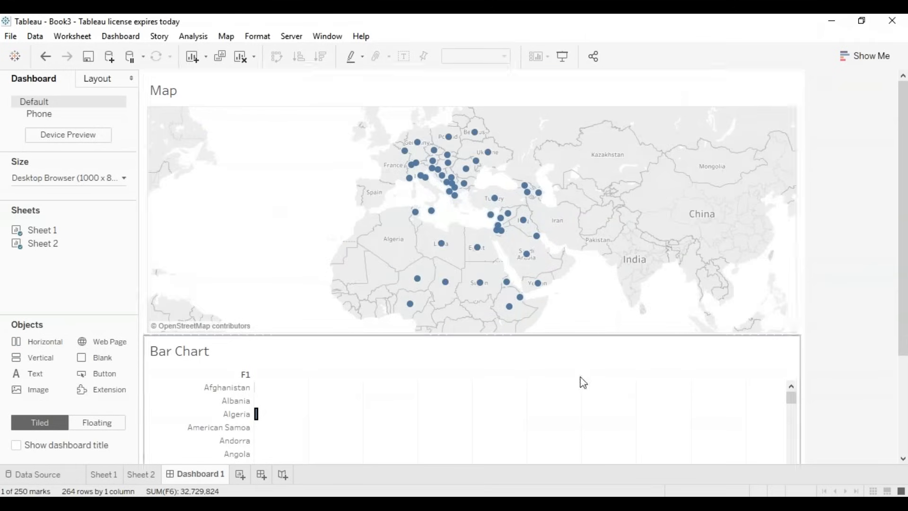